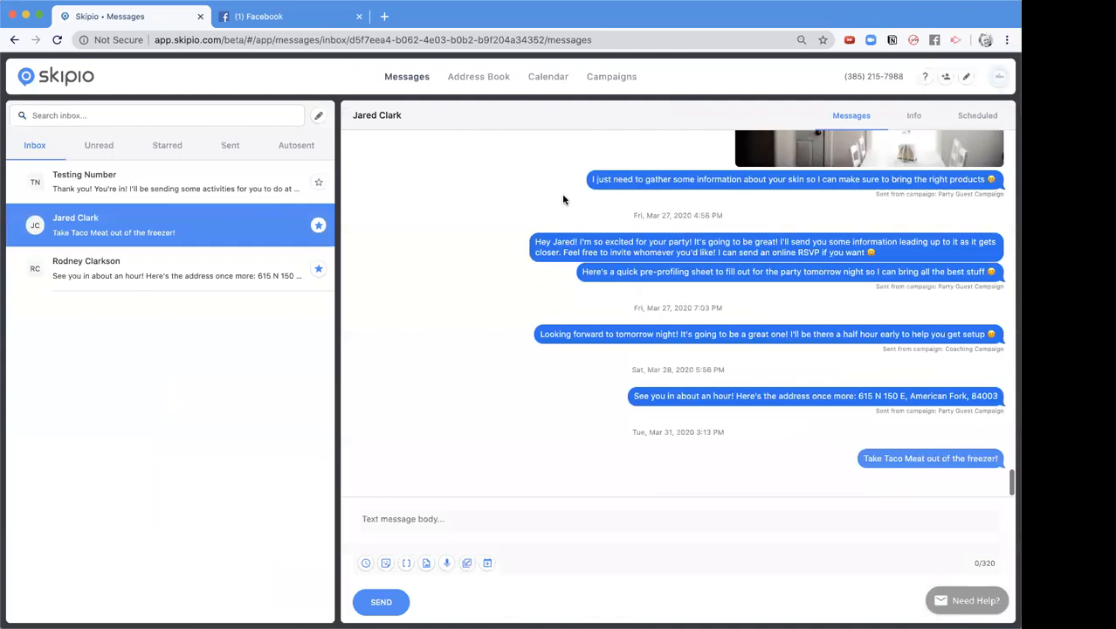
# - Look through the message conversations of the inbox contacts and open the campaigns overview
pyautogui.click(198, 185)
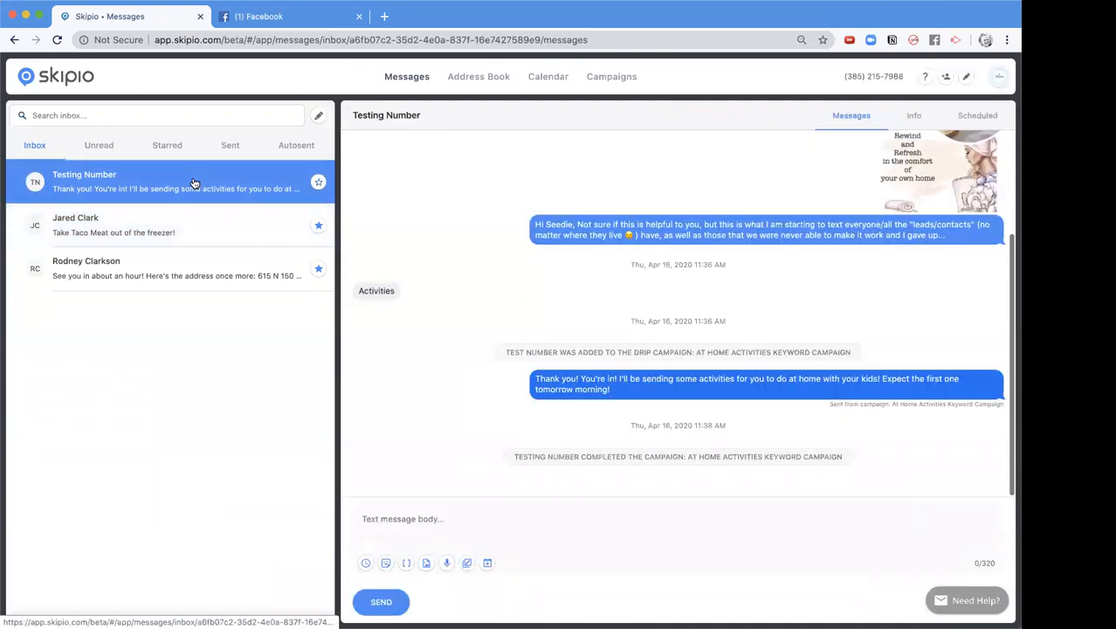
pyautogui.scroll(3, 626, 288)
pyautogui.scroll(-3, 626, 289)
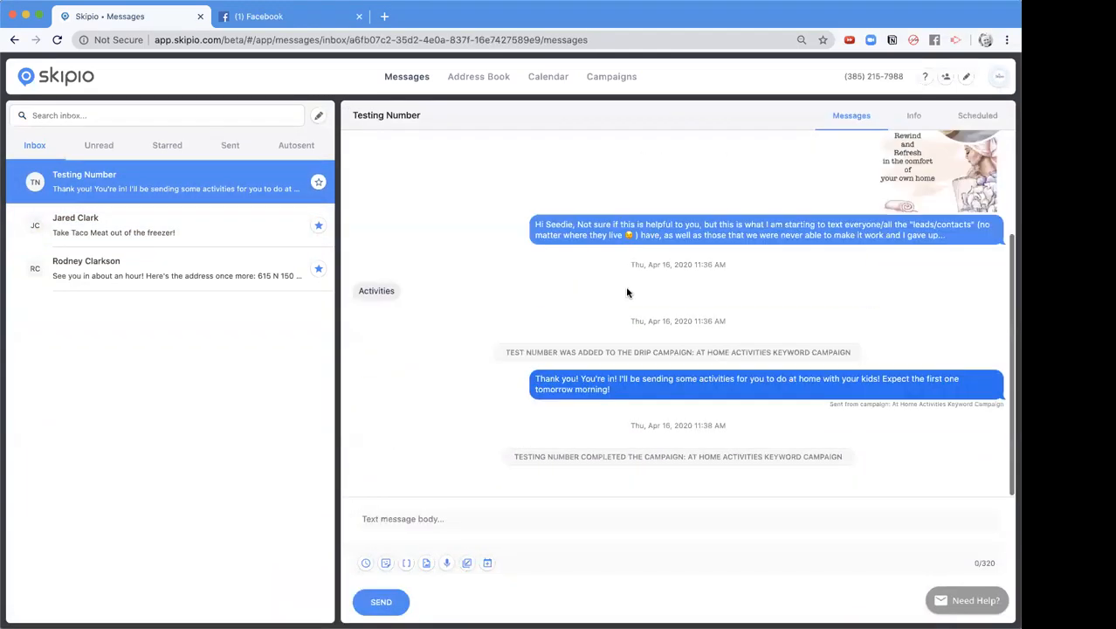
pyautogui.click(175, 285)
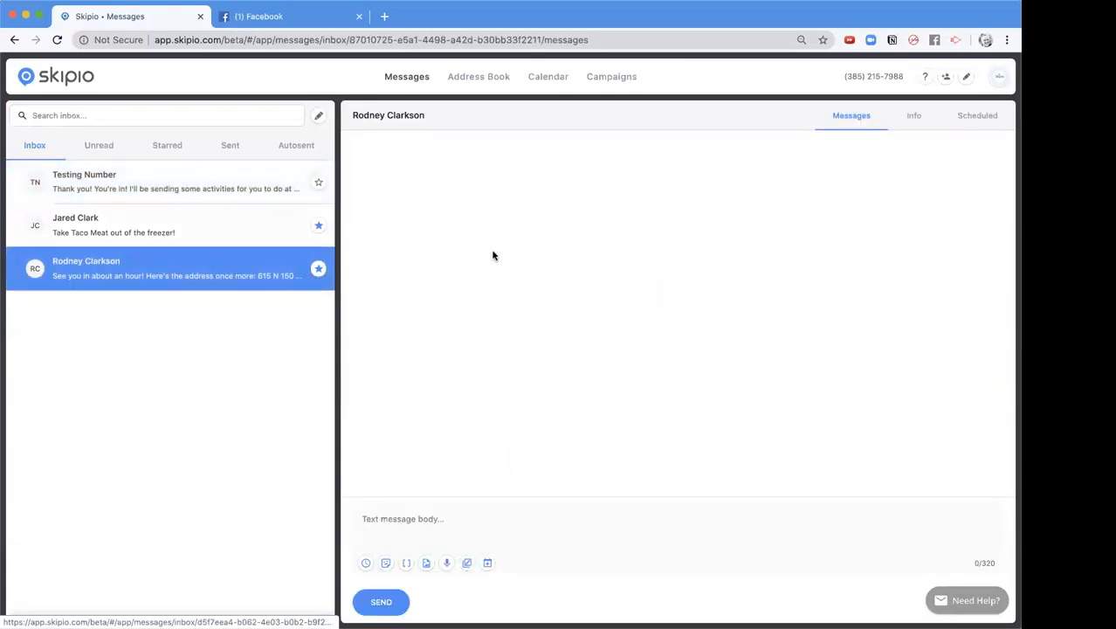
pyautogui.click(172, 232)
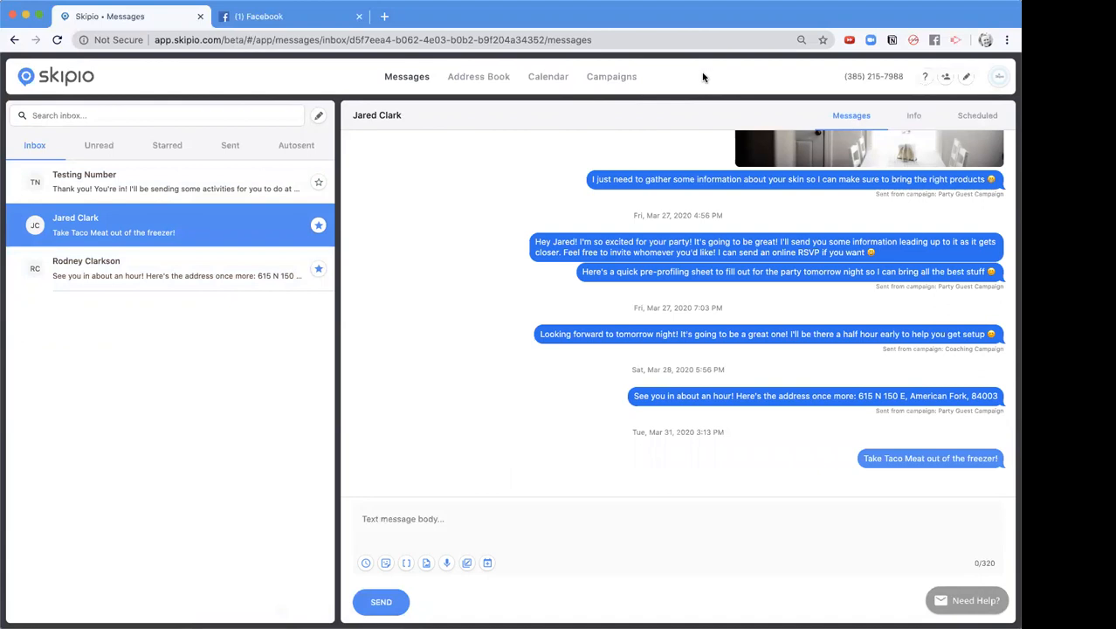
pyautogui.click(601, 82)
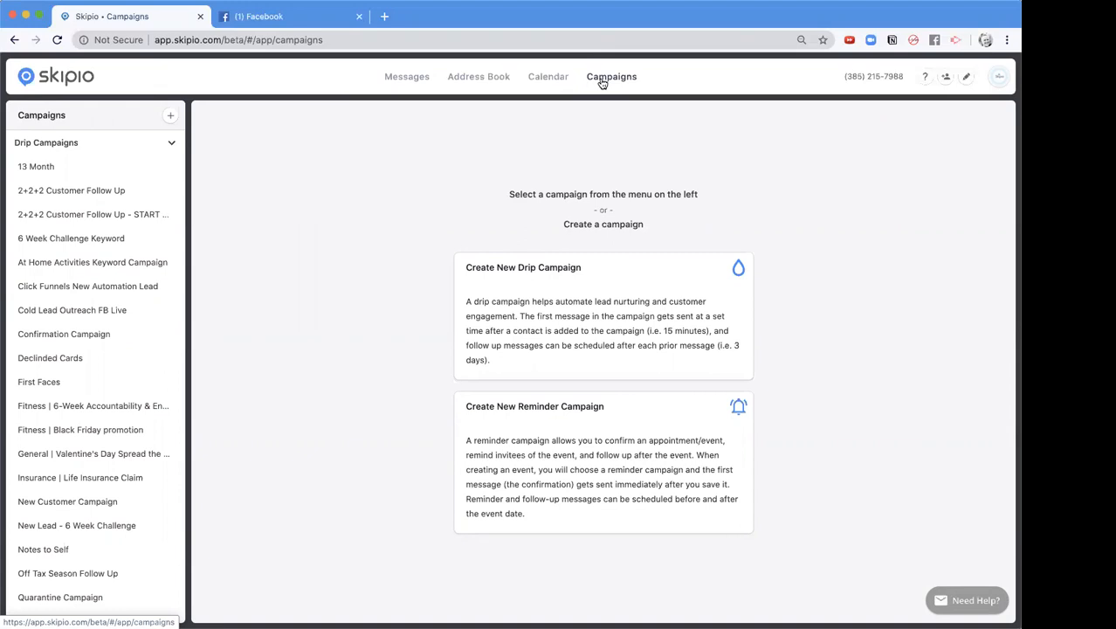
# - Start a new message and add the Everyone group as its recipients
pyautogui.click(967, 77)
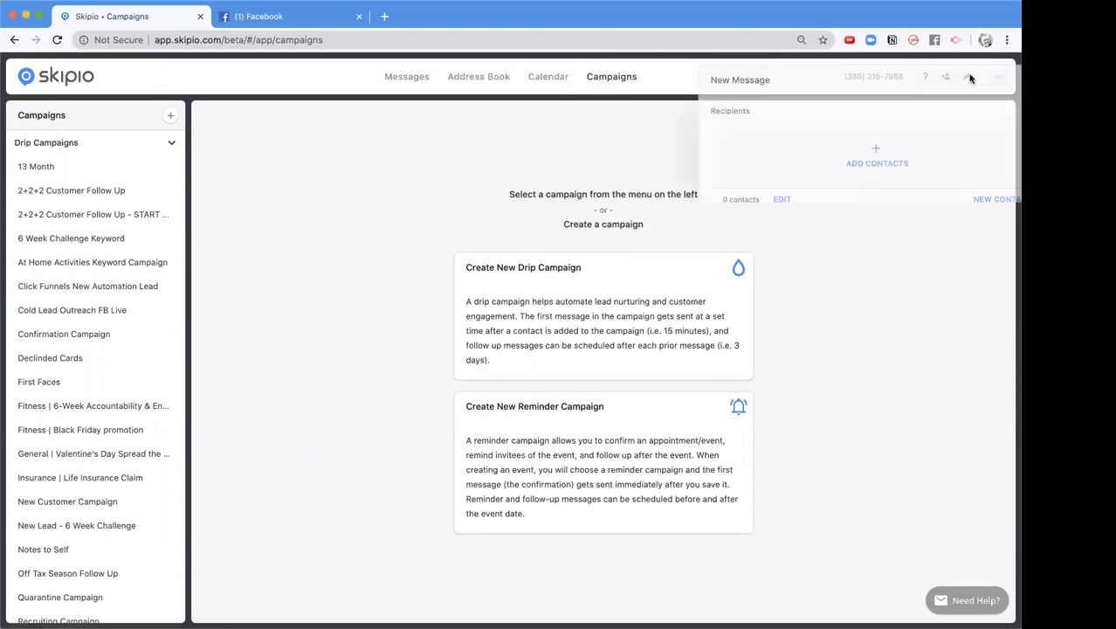
pyautogui.click(830, 163)
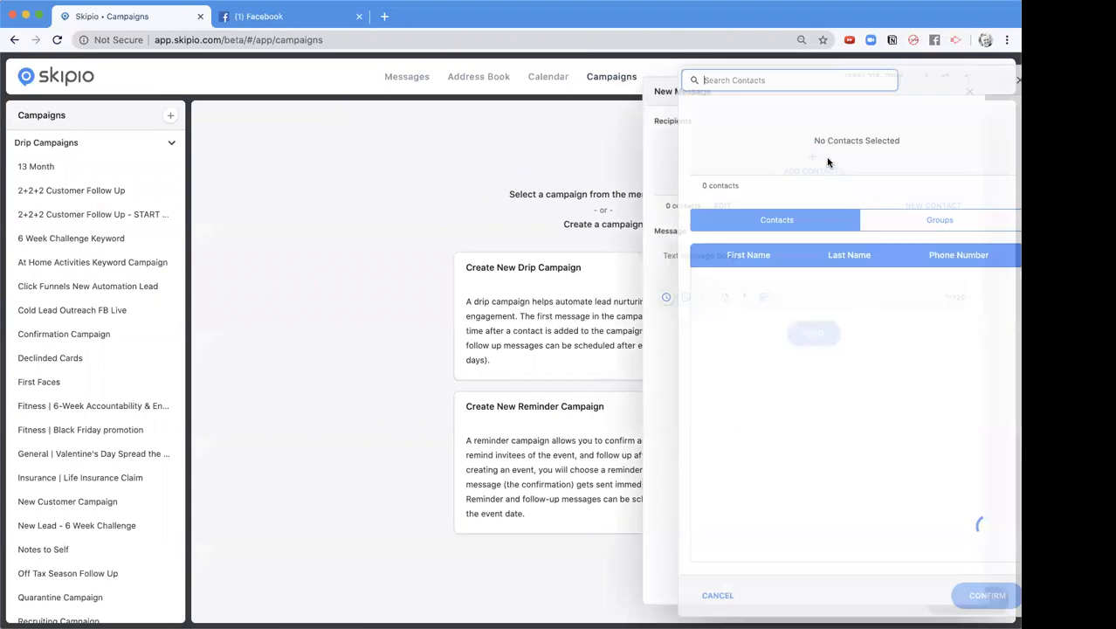
pyautogui.click(874, 216)
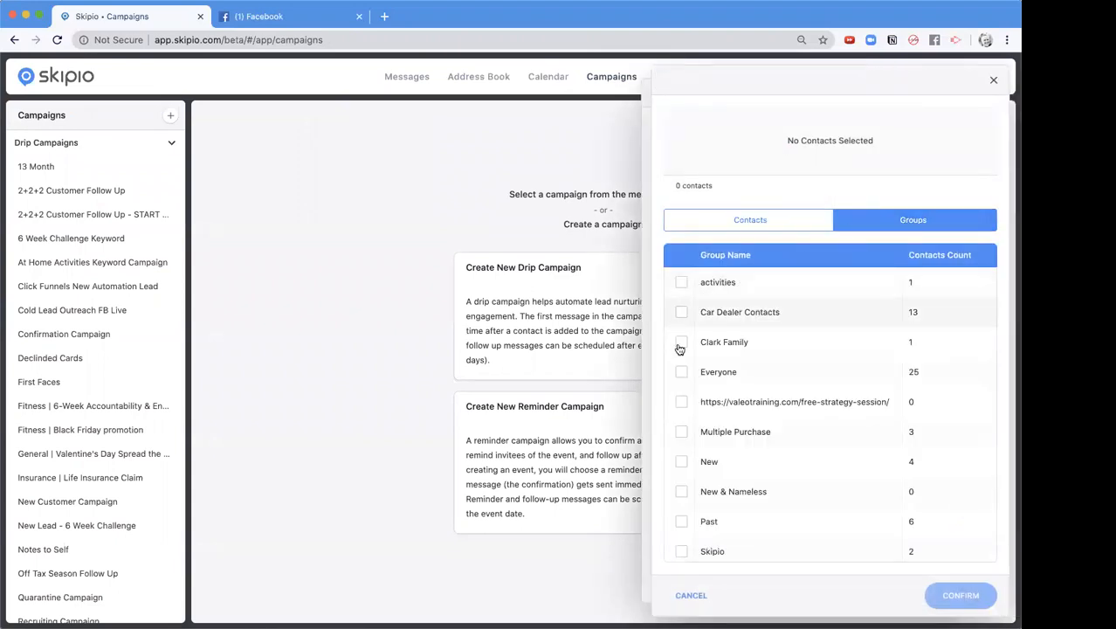
pyautogui.click(681, 371)
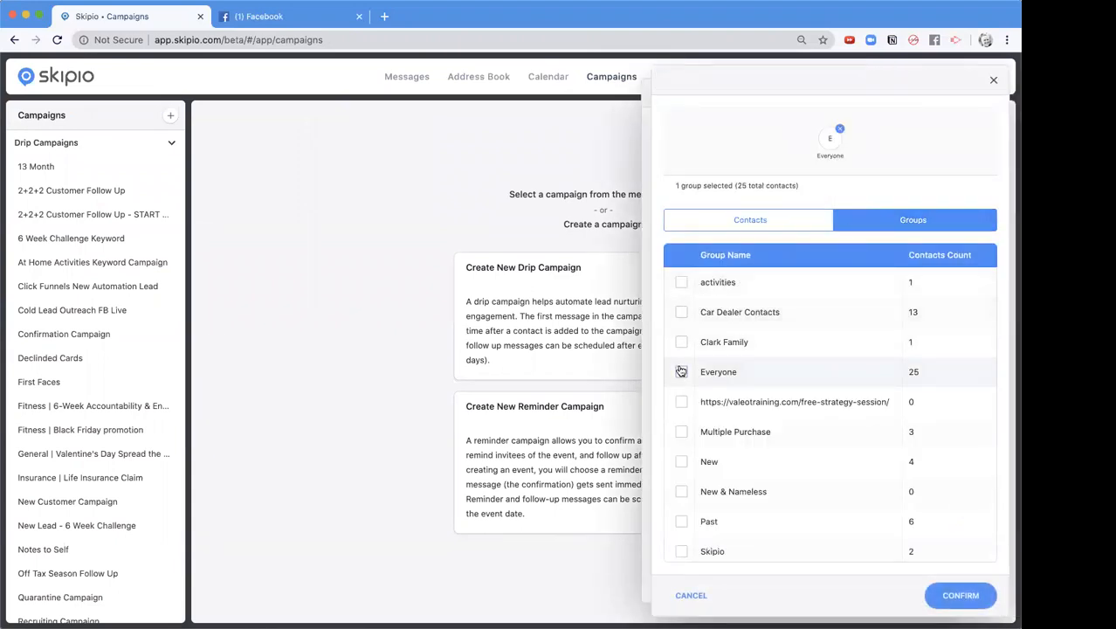
pyautogui.click(957, 595)
# - Draft the text "This would be an automated message" followed by a smiley emoji, and close the message without sending it
pyautogui.click(757, 243)
pyautogui.write('This wo')
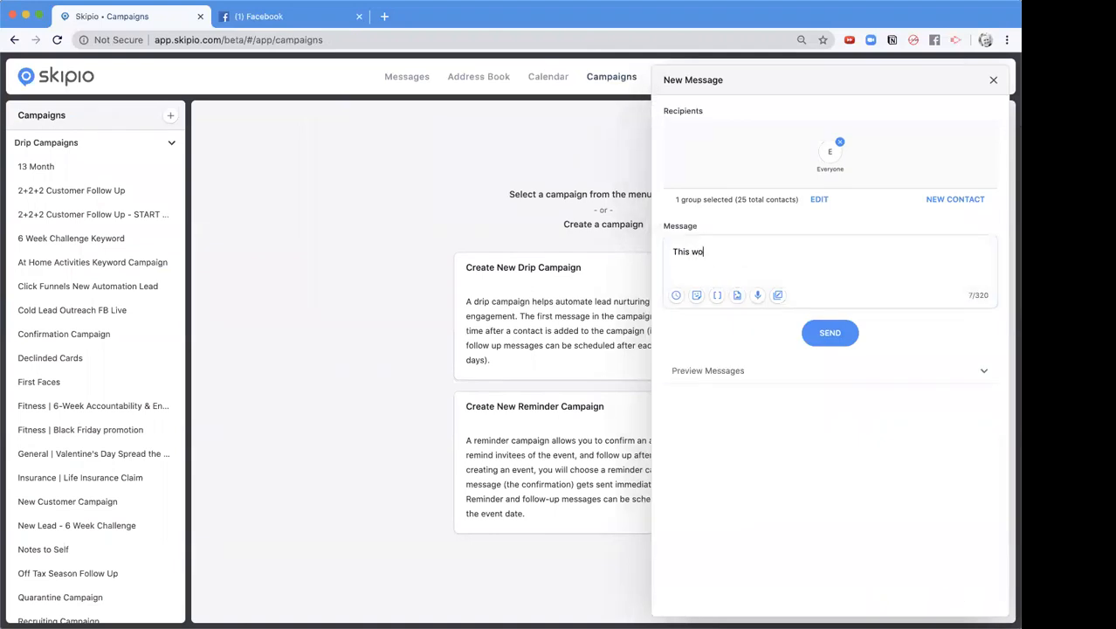
pyautogui.write('uld be an automated message')
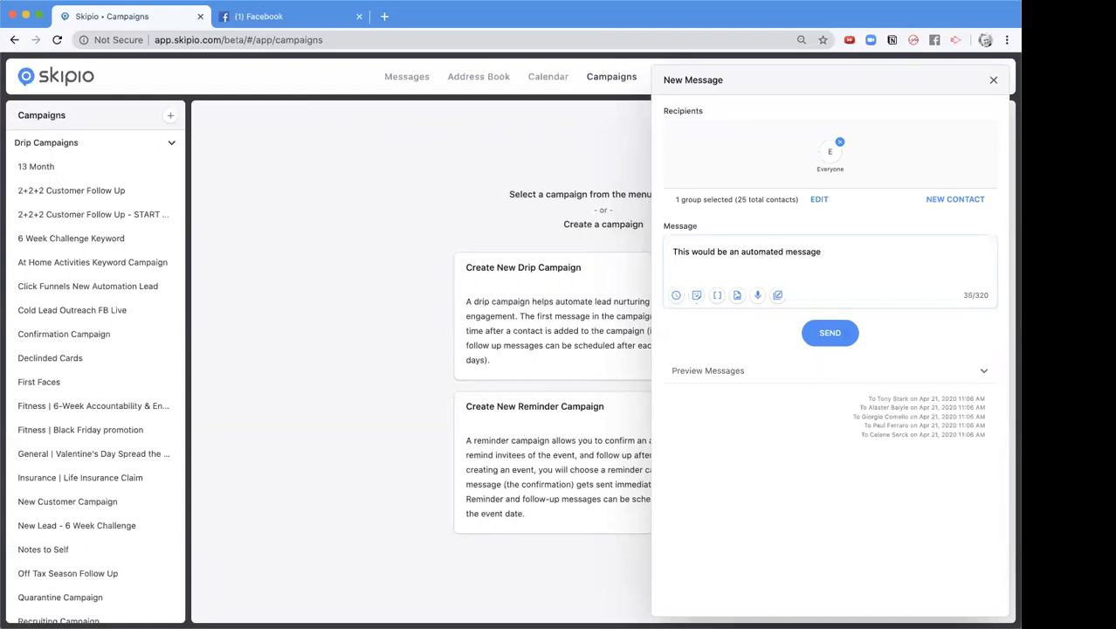
pyautogui.click(696, 295)
pyautogui.click(723, 136)
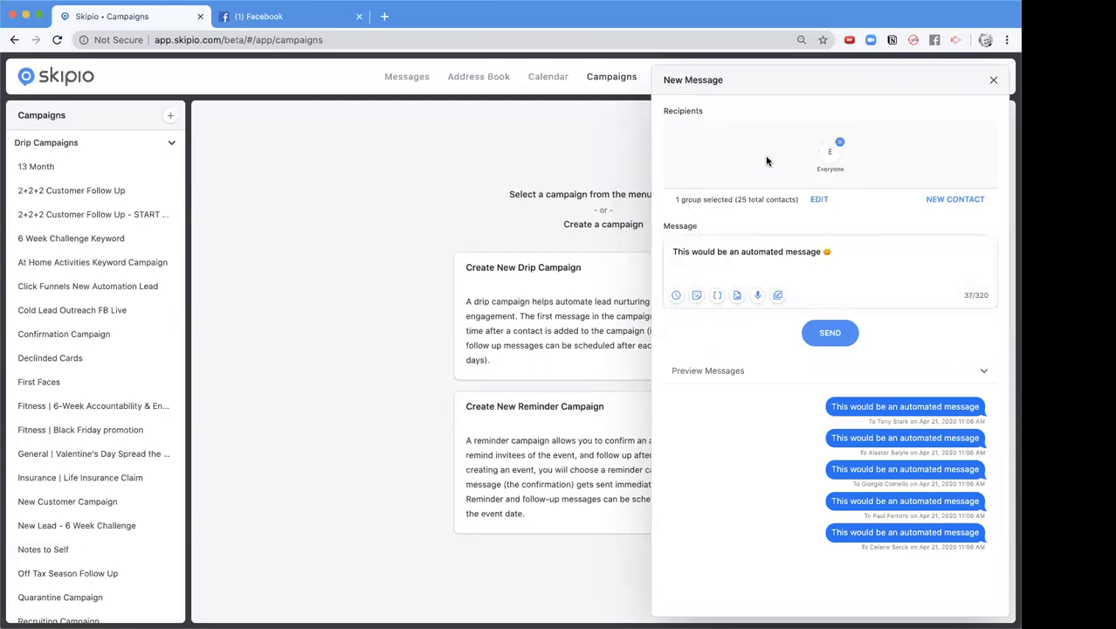
pyautogui.click(993, 79)
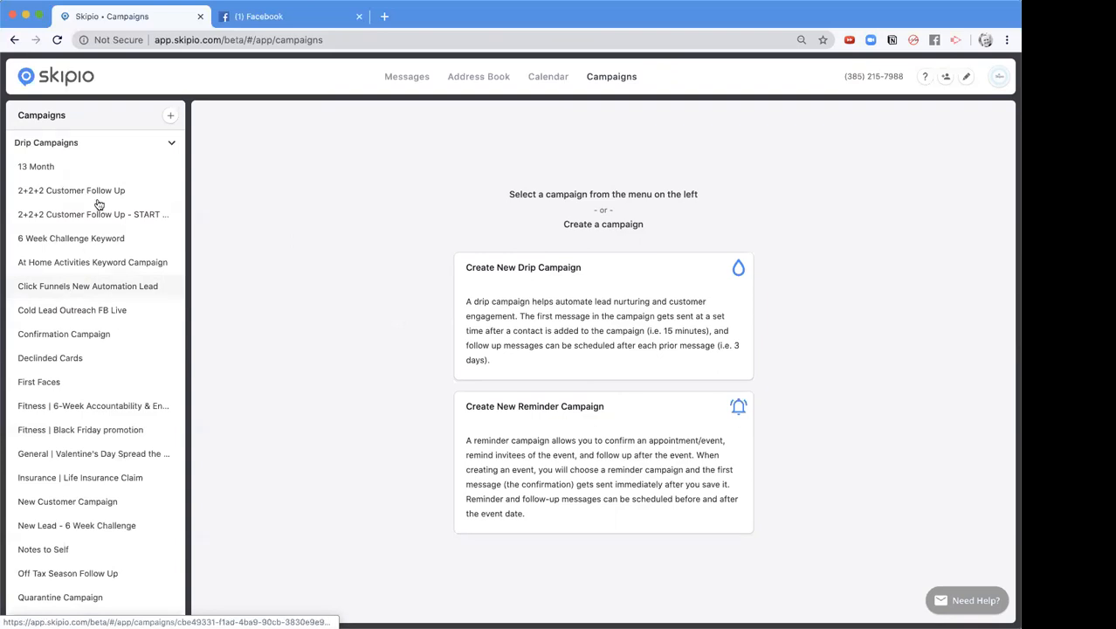
# - Open the At Home Activities Keyword Campaign and add another text message after its thank-you message
pyautogui.click(95, 261)
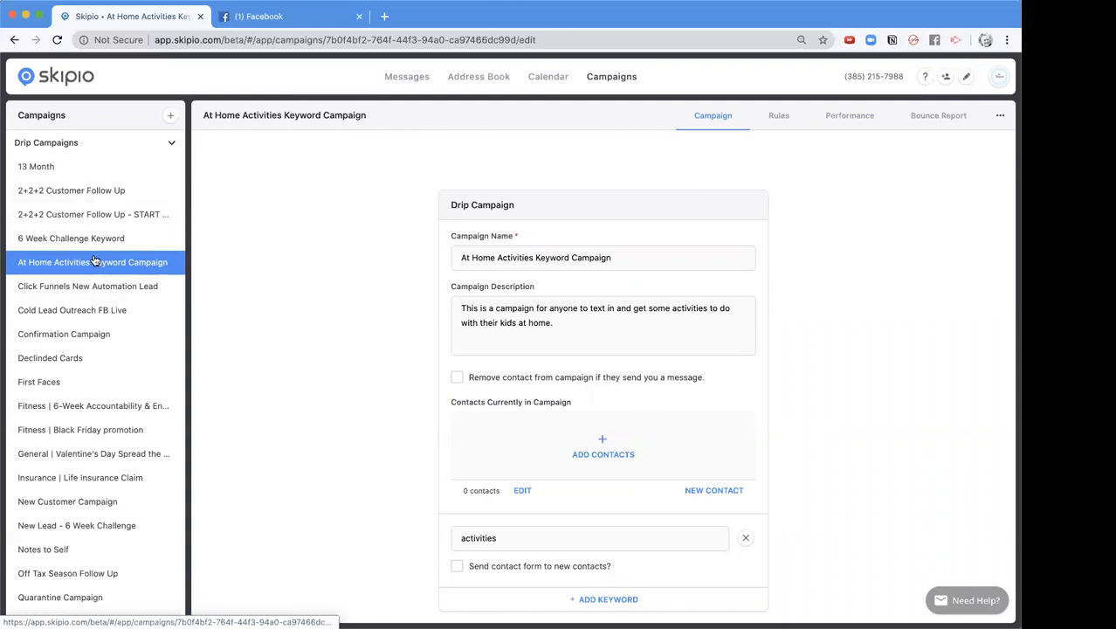
pyautogui.scroll(-5, 740, 284)
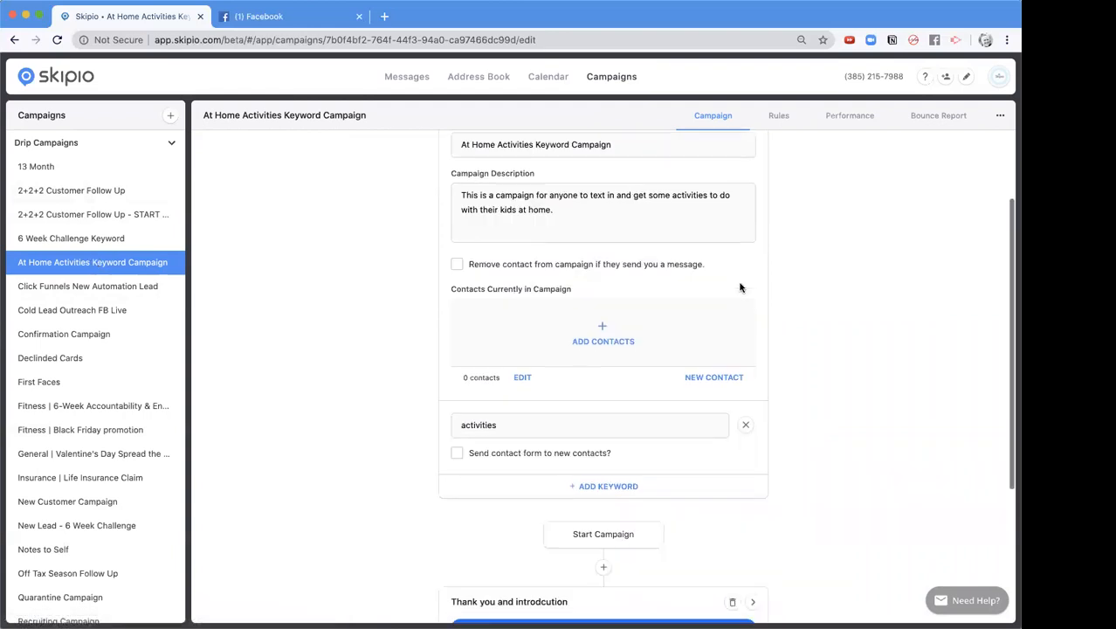
pyautogui.scroll(-2, 803, 399)
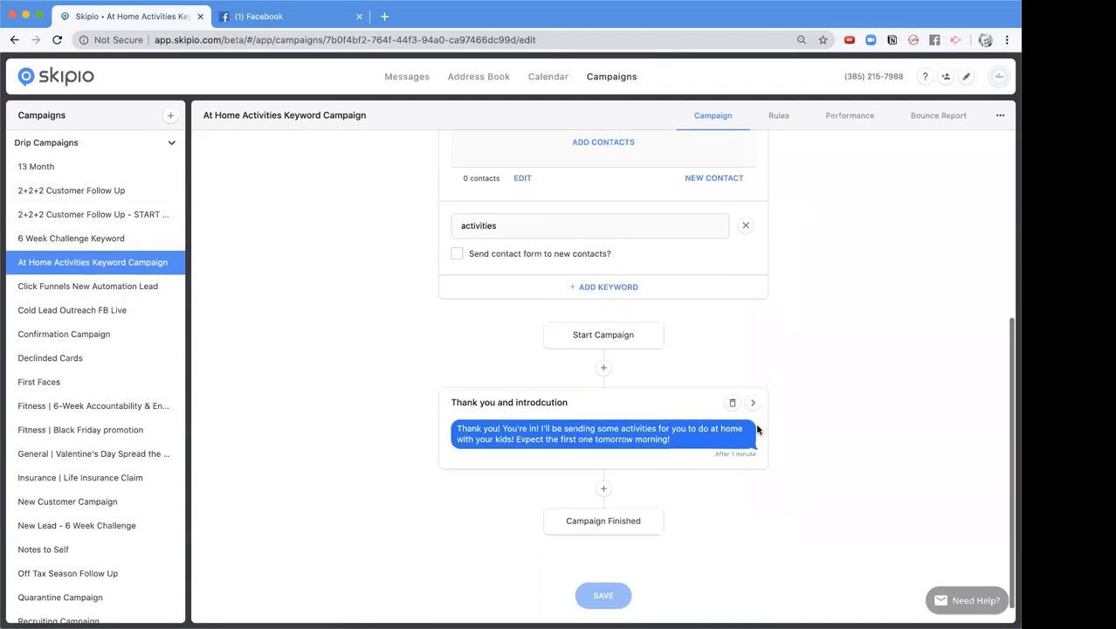
pyautogui.click(604, 487)
pyautogui.scroll(-2, 800, 458)
pyautogui.scroll(-2, 800, 459)
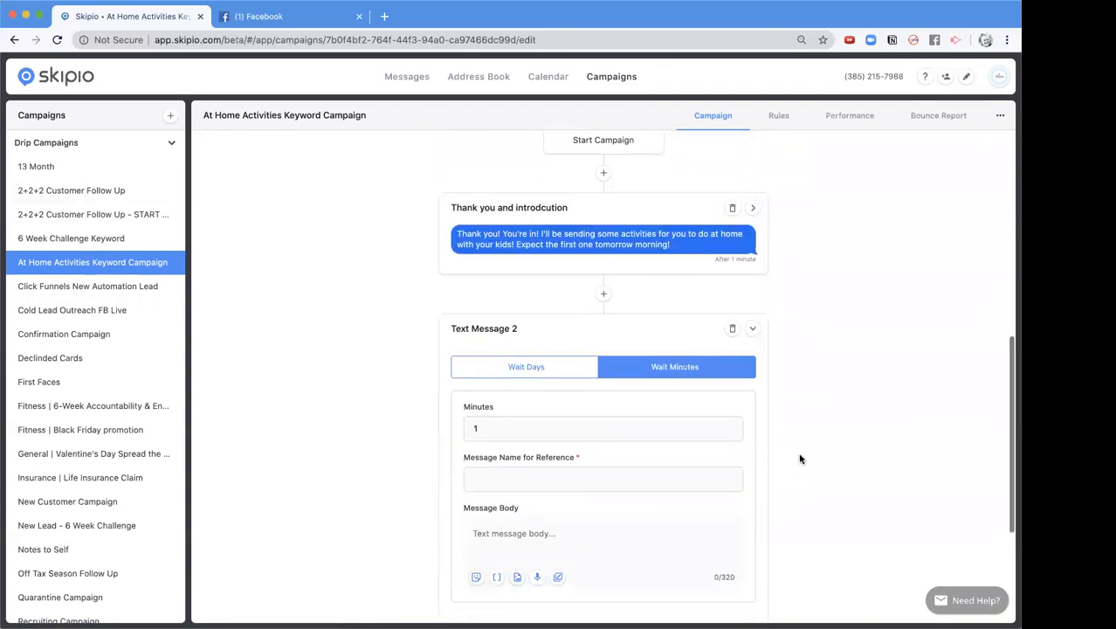
# - Expand the campaign's thank-you message and examine its wait time, message body and the campaign keyword
pyautogui.click(753, 208)
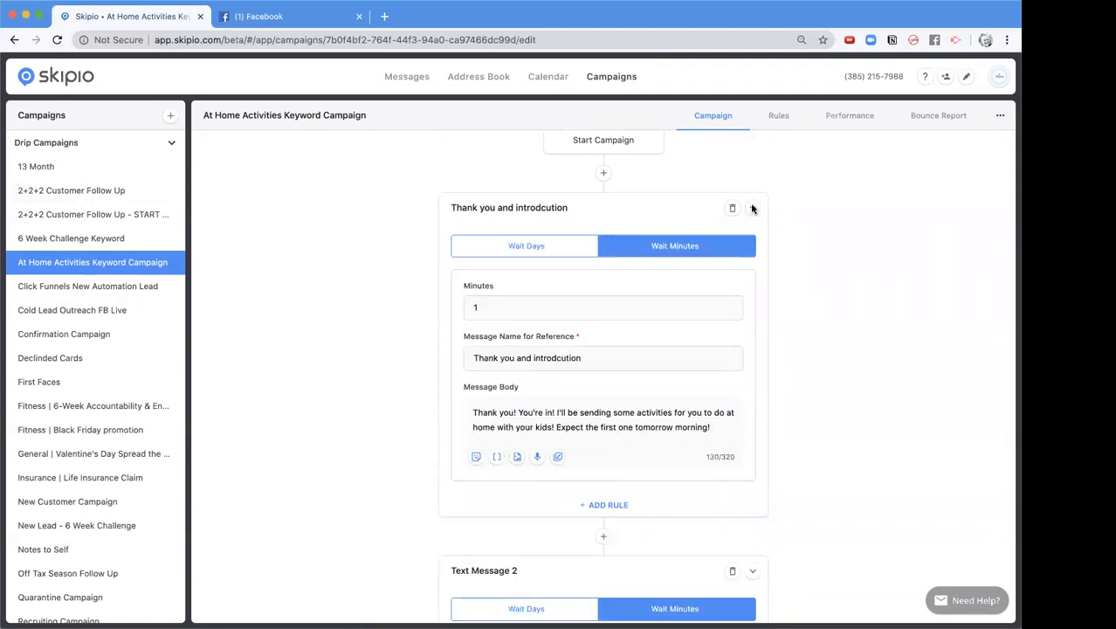
pyautogui.scroll(-1, 810, 611)
pyautogui.scroll(1, 810, 611)
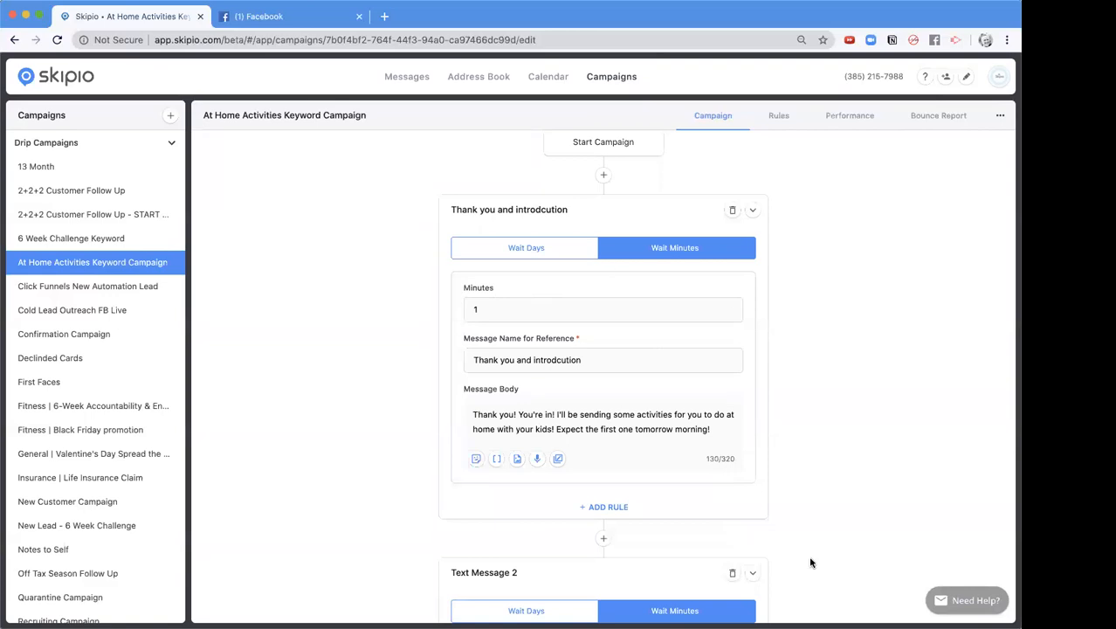
pyautogui.scroll(4, 791, 461)
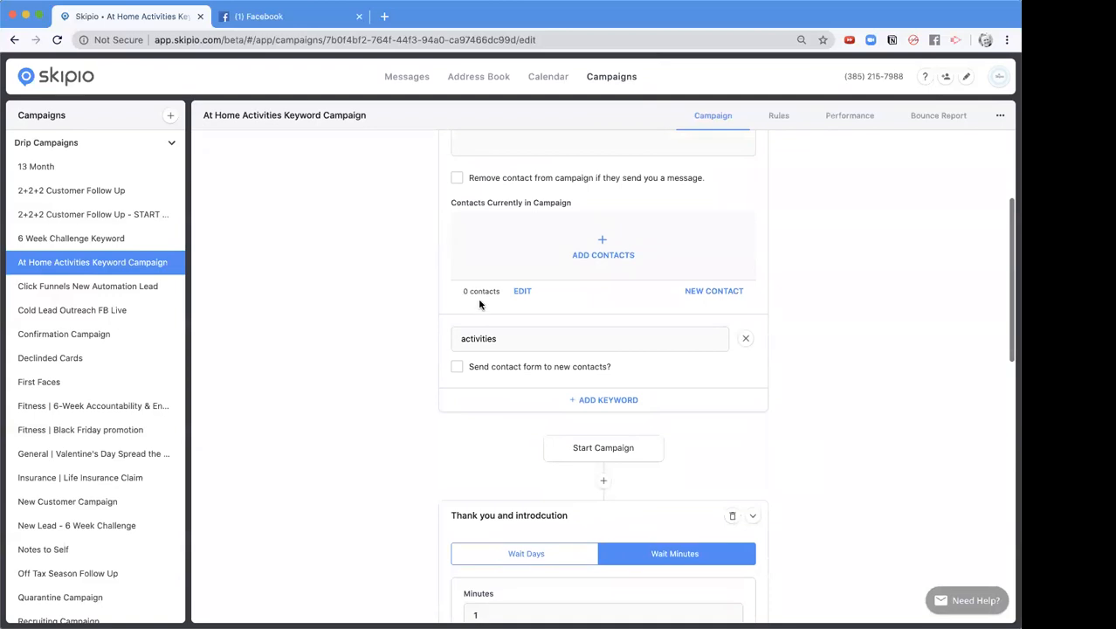
pyautogui.click(503, 338)
pyautogui.click(765, 426)
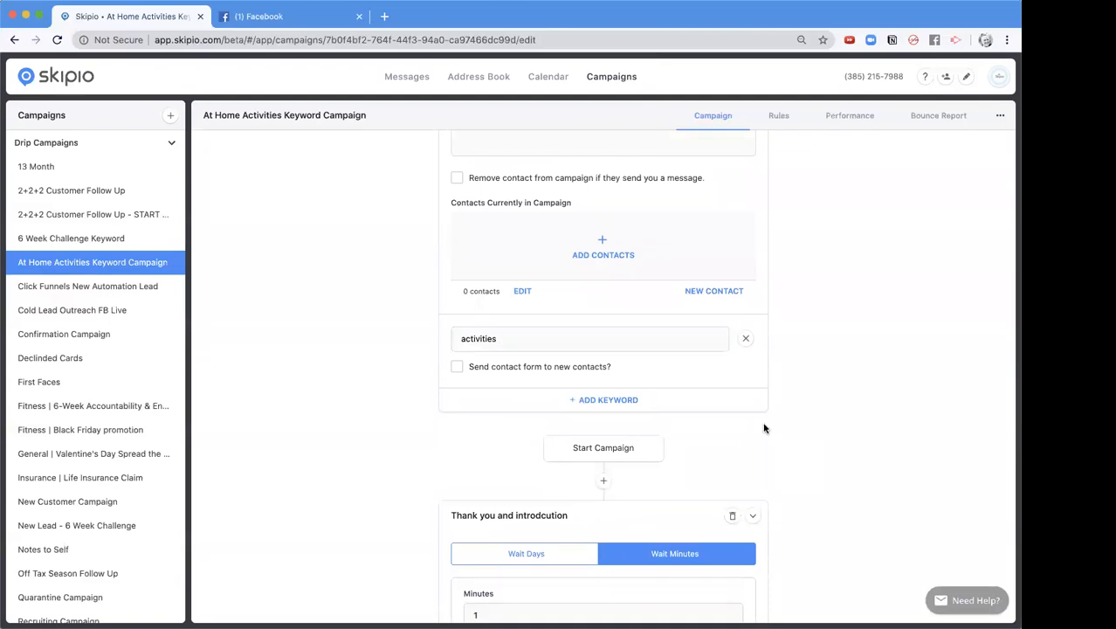
# - Add a rule to the thank-you message that puts the contact in the Skipio group when this campaign message is sent
pyautogui.scroll(-4, 765, 426)
pyautogui.scroll(-1, 764, 428)
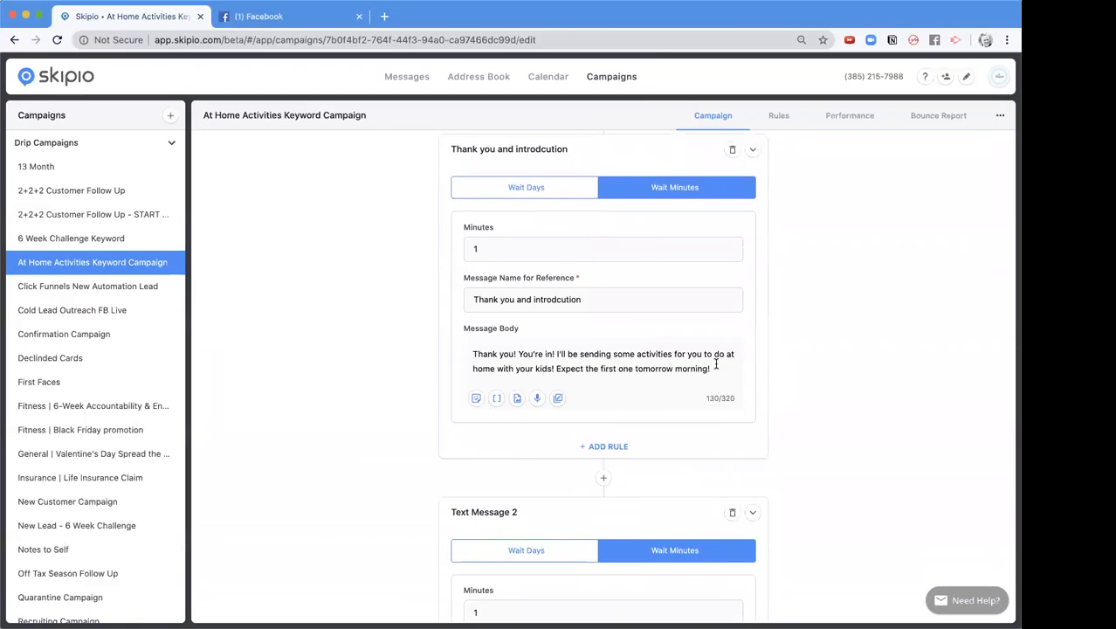
pyautogui.click(617, 446)
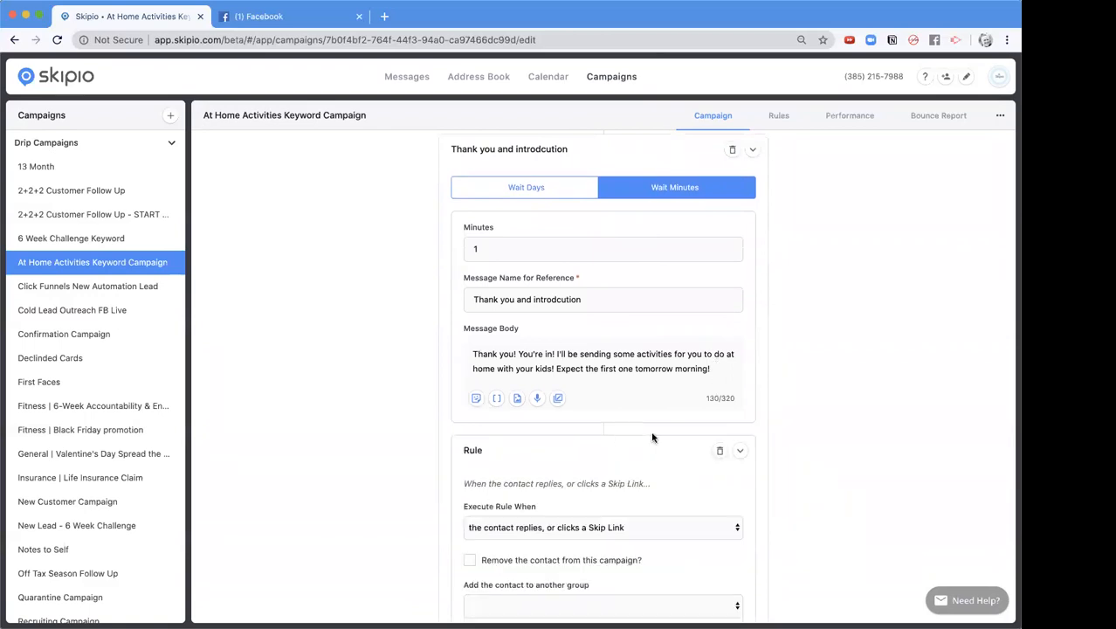
pyautogui.scroll(-2, 815, 387)
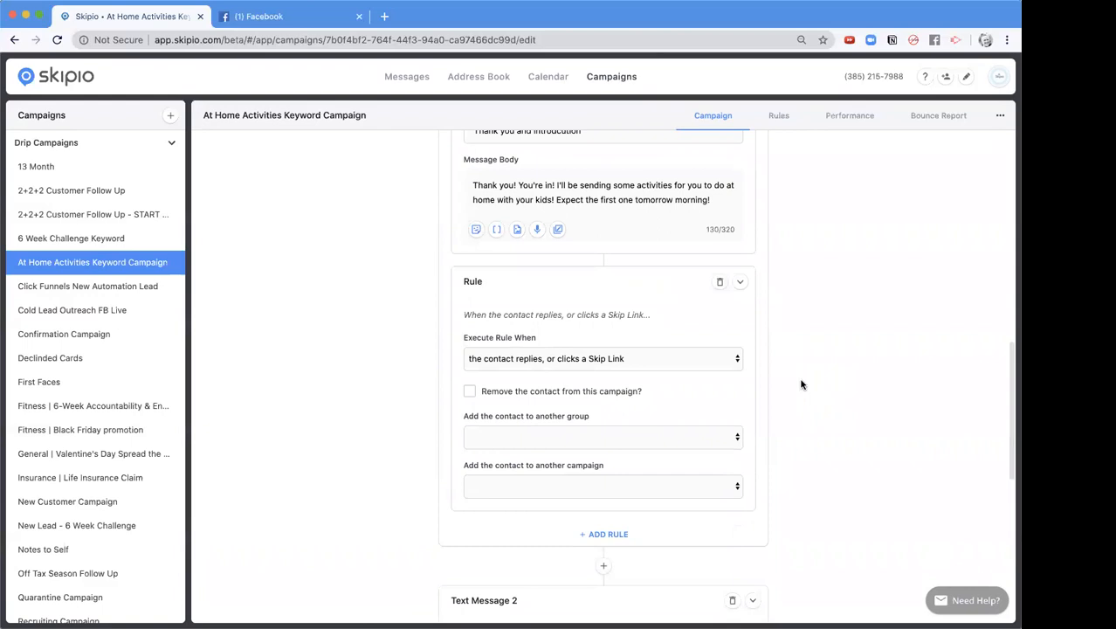
pyautogui.click(692, 360)
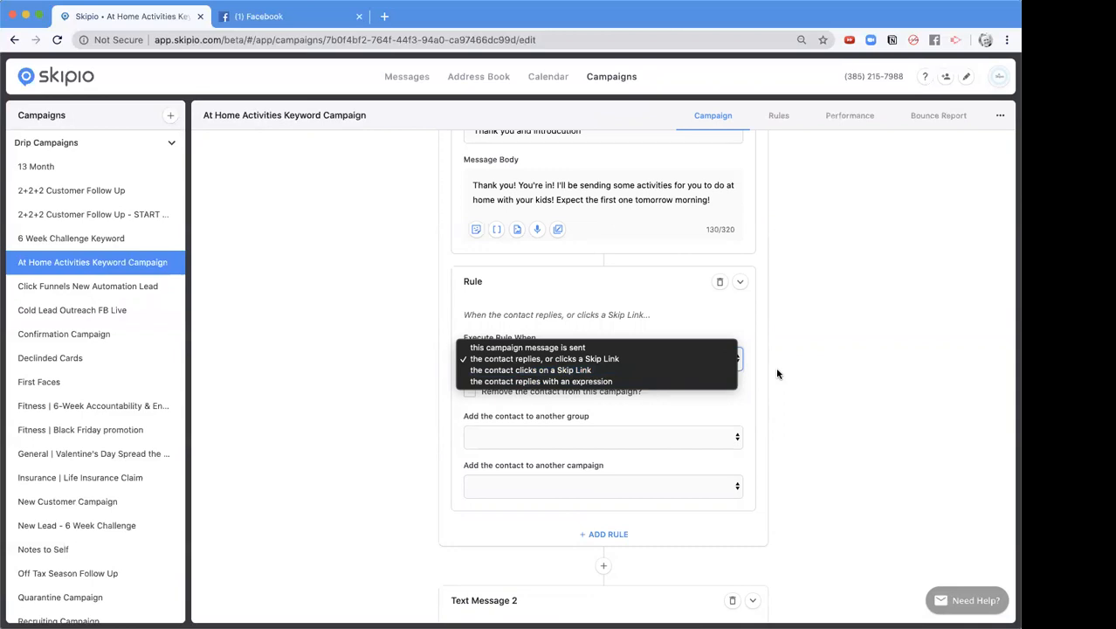
pyautogui.click(665, 348)
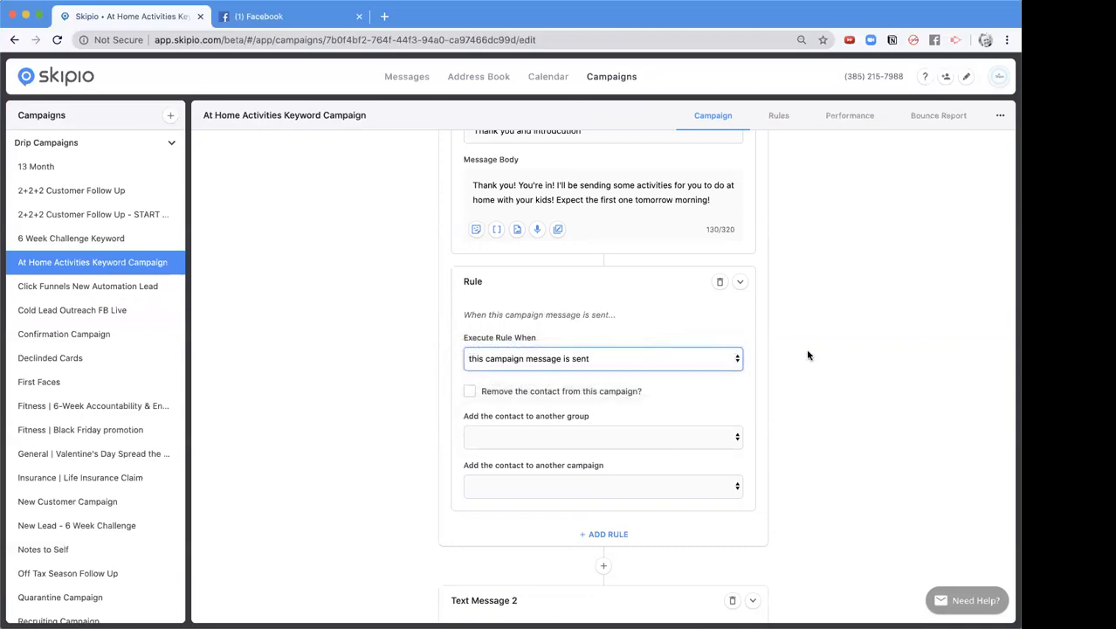
pyautogui.click(736, 438)
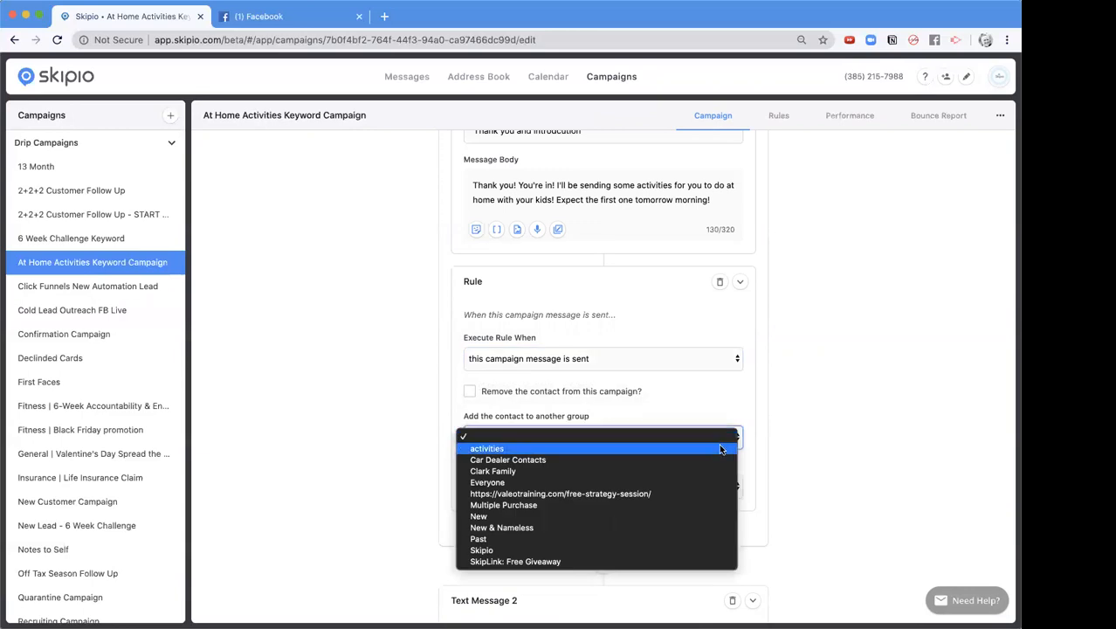
pyautogui.click(673, 551)
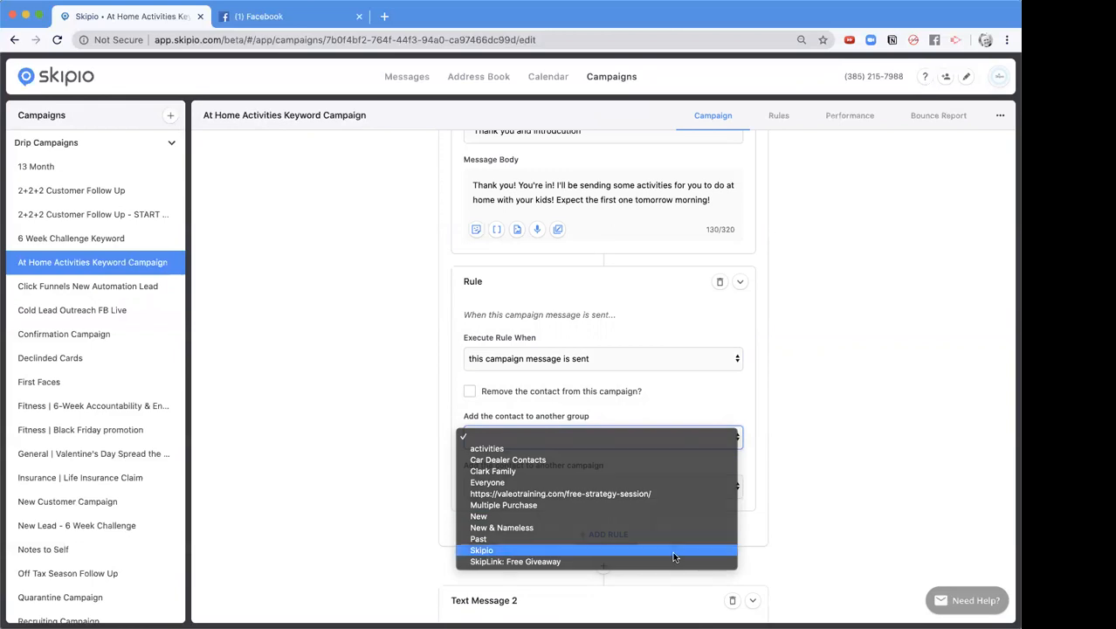
# - Create a new drip campaign named "Working from Home?"
pyautogui.scroll(1, 831, 423)
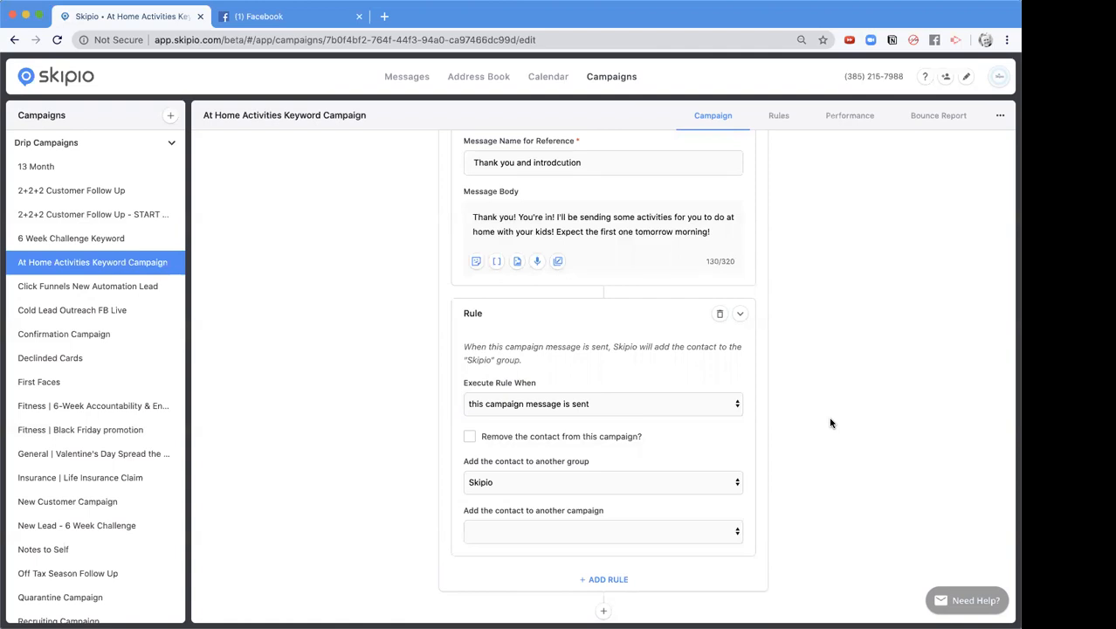
pyautogui.scroll(5, 831, 423)
pyautogui.scroll(2, 461, 280)
pyautogui.click(171, 114)
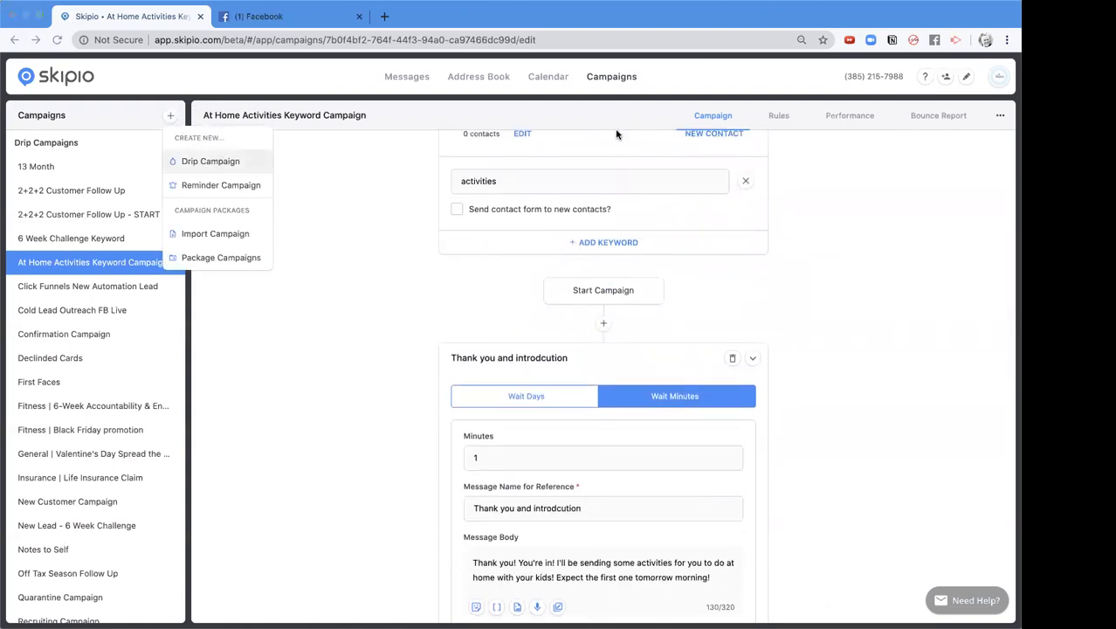
pyautogui.click(545, 250)
pyautogui.write('Wor')
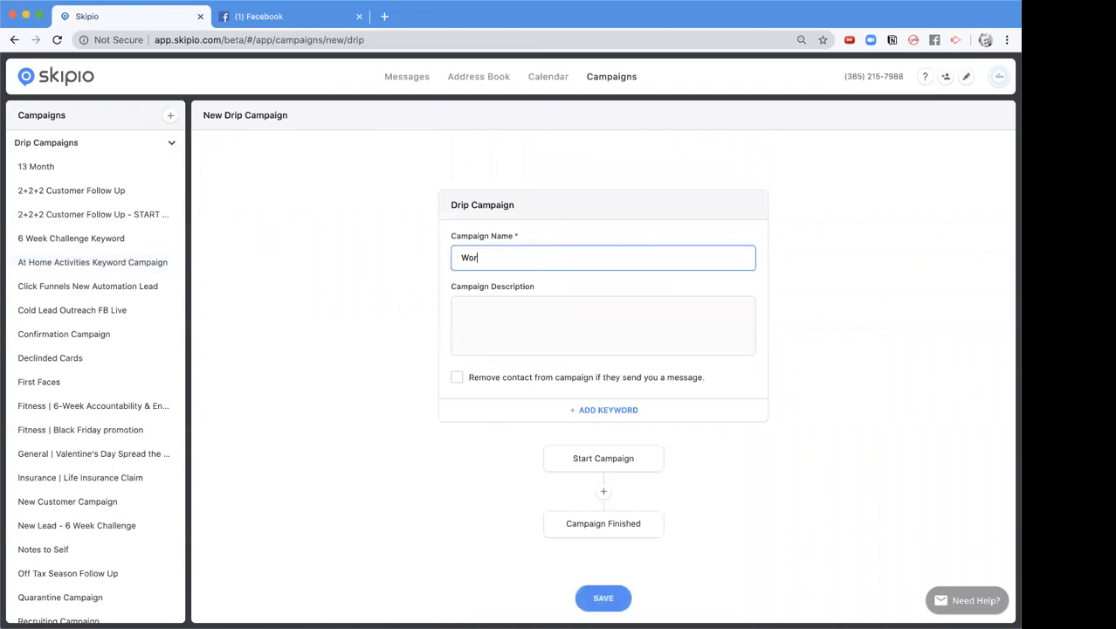
pyautogui.write('king from Home?')
# - Add a text message at the start of the campaign with a wait of 15 minutes
pyautogui.click(602, 498)
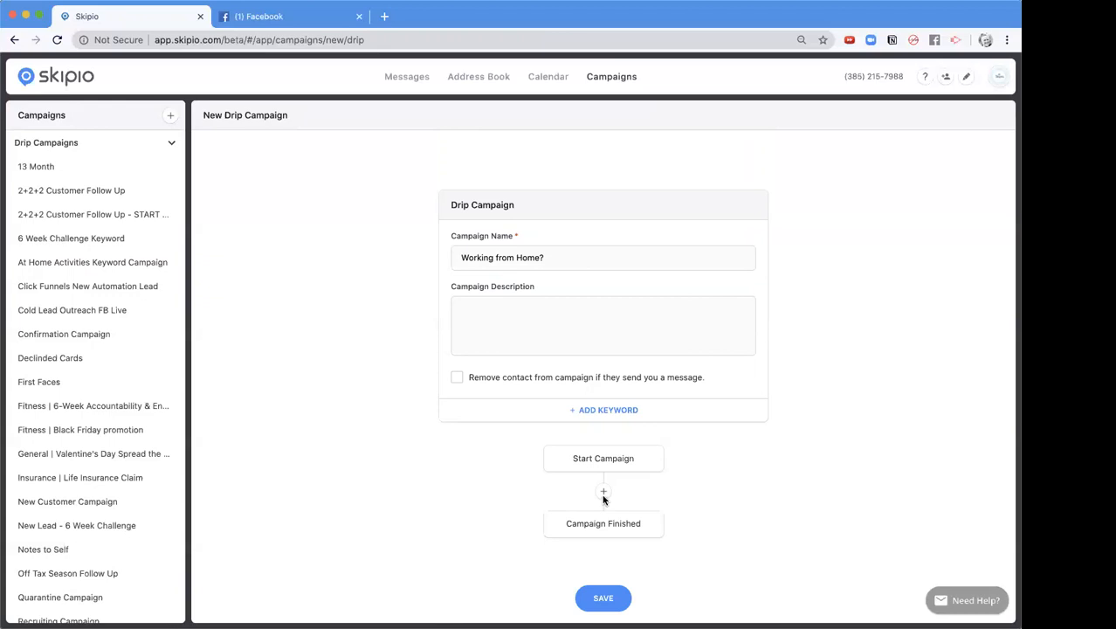
pyautogui.scroll(-4, 698, 493)
pyautogui.click(488, 322)
pyautogui.write('5')
# - Write the message body "Do you like working from home more or do you like being in the office?" and name the message First Question
pyautogui.click(476, 430)
pyautogui.write('Do you like workgin')
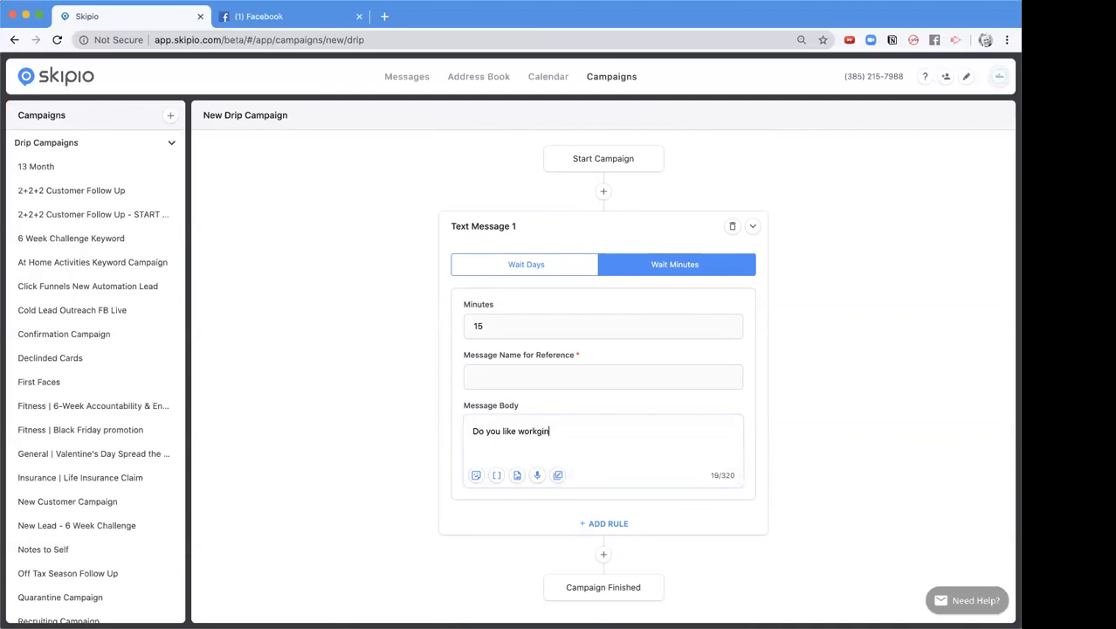
pyautogui.write('ing from home more or t')
pyautogui.write('o you like being in the offic')
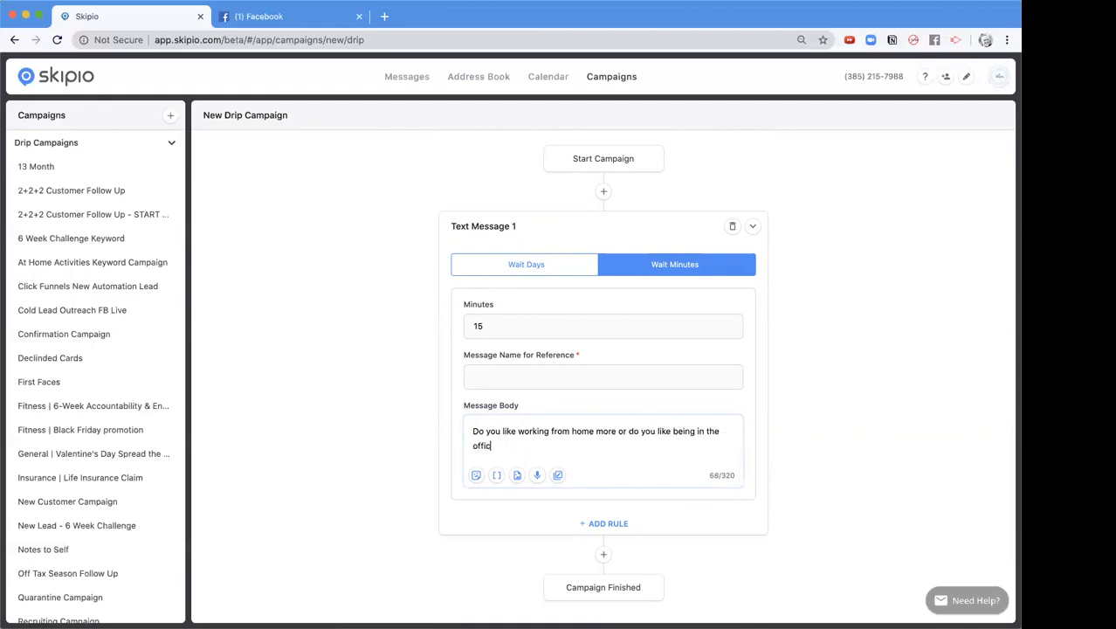
pyautogui.click(505, 375)
pyautogui.write('First Question')
pyautogui.click(821, 370)
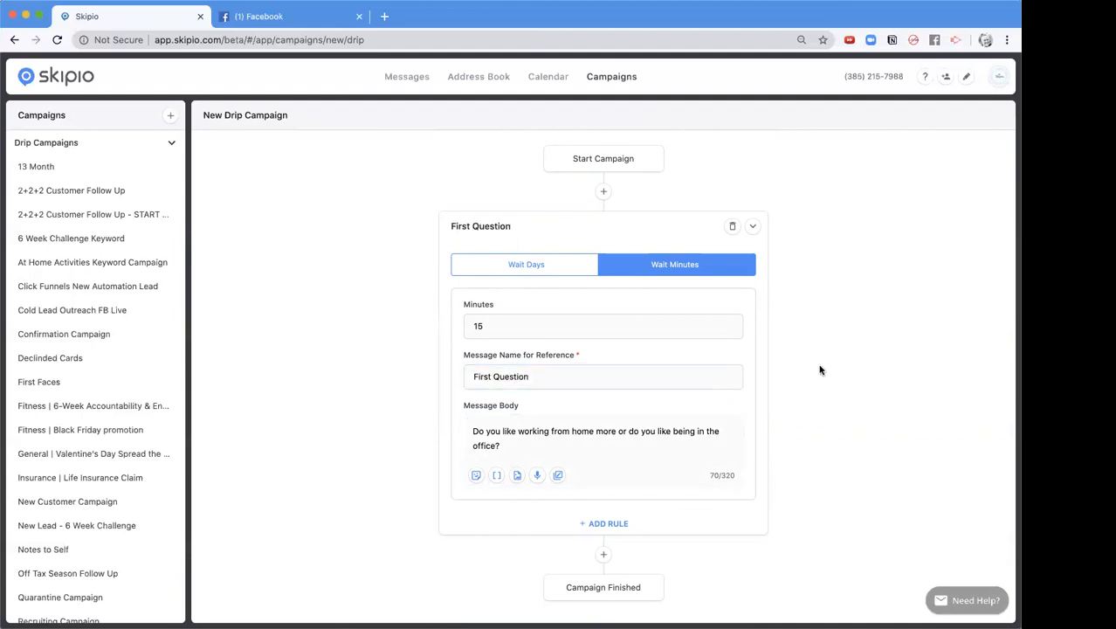
# - Add a rule to the First Question message that executes when the contact replies with the expression "home"
pyautogui.scroll(-1, 820, 370)
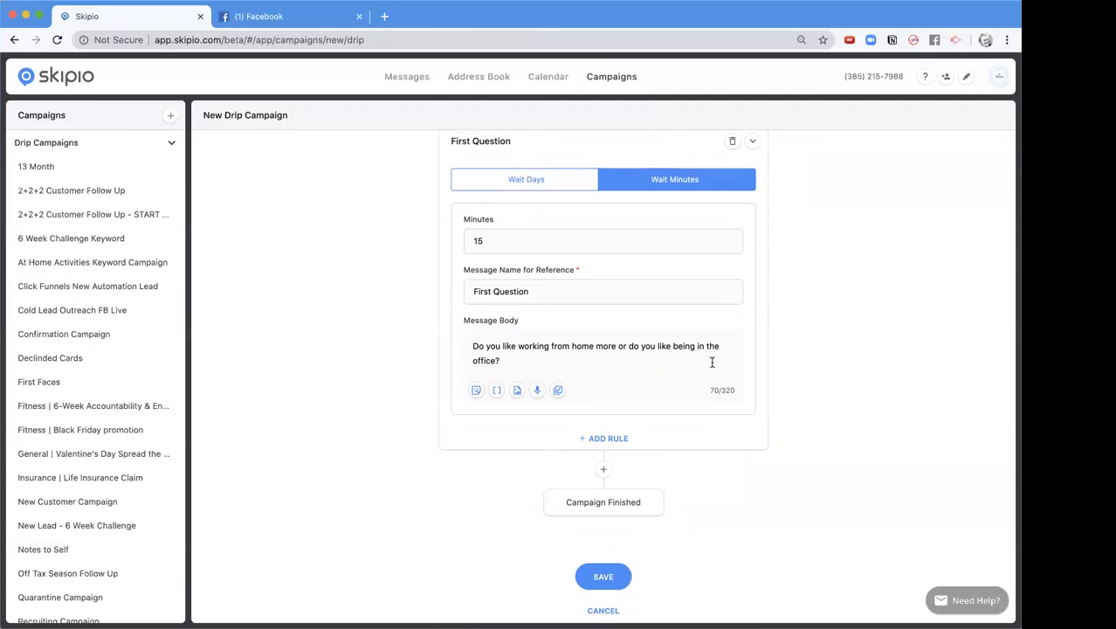
pyautogui.click(604, 439)
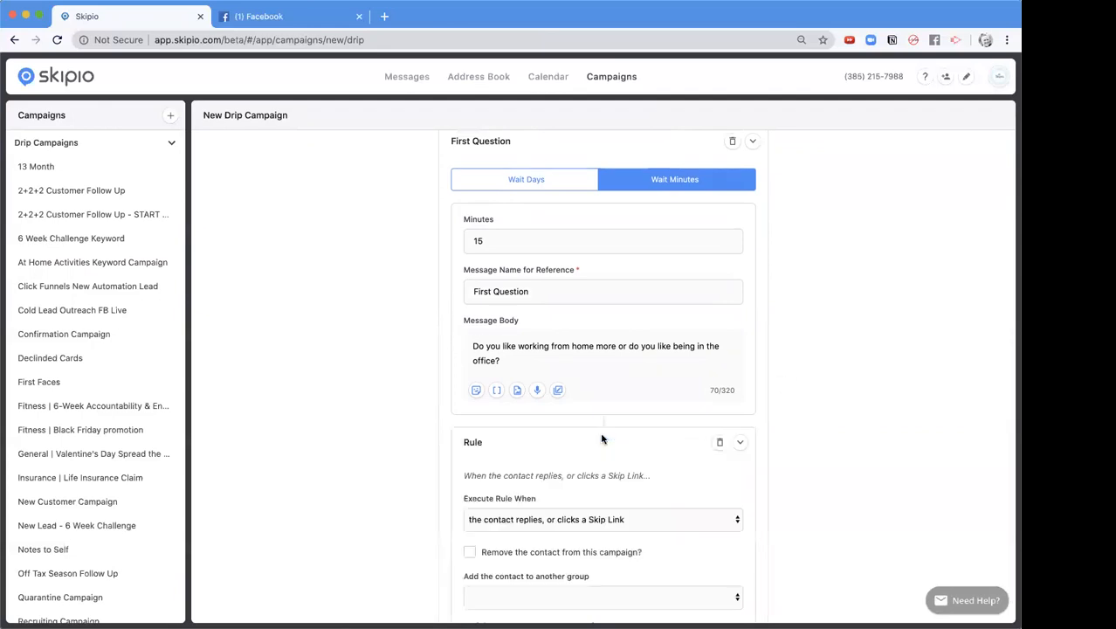
pyautogui.scroll(-3, 736, 424)
pyautogui.click(669, 387)
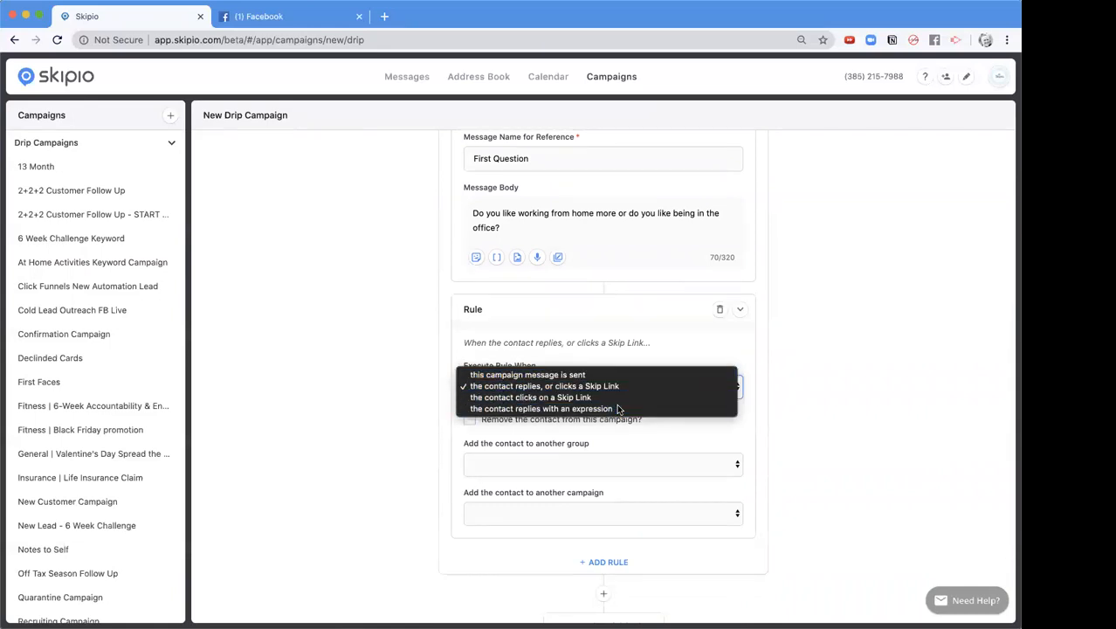
pyautogui.click(618, 409)
pyautogui.click(559, 433)
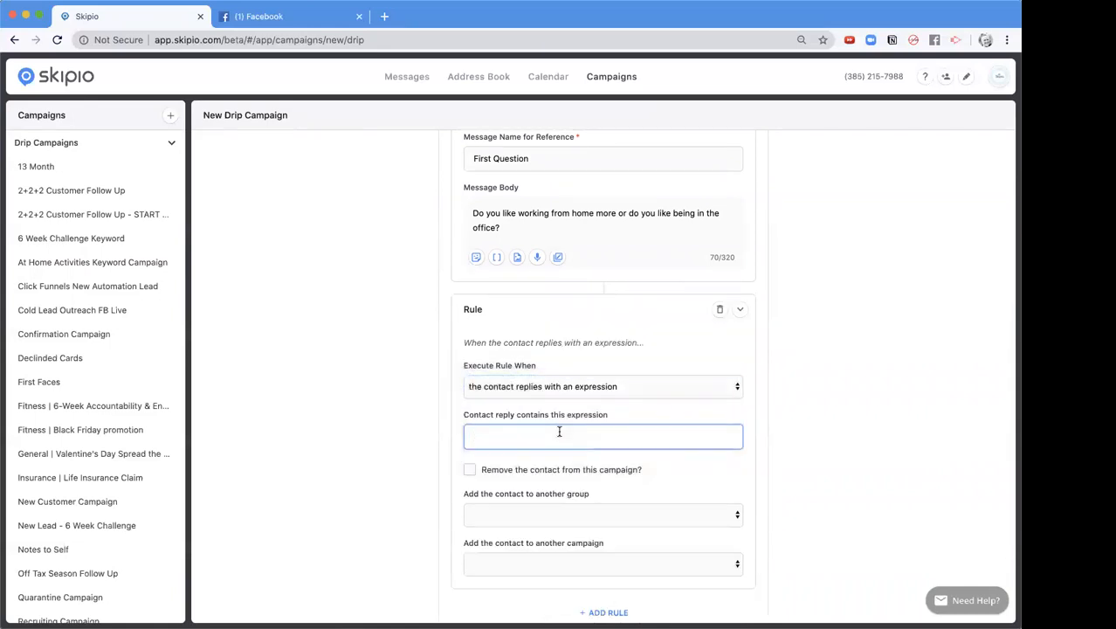
pyautogui.write('home')
pyautogui.click(885, 476)
# - Look through the groups and campaigns that the "home" rule could add the contact to
pyautogui.click(579, 514)
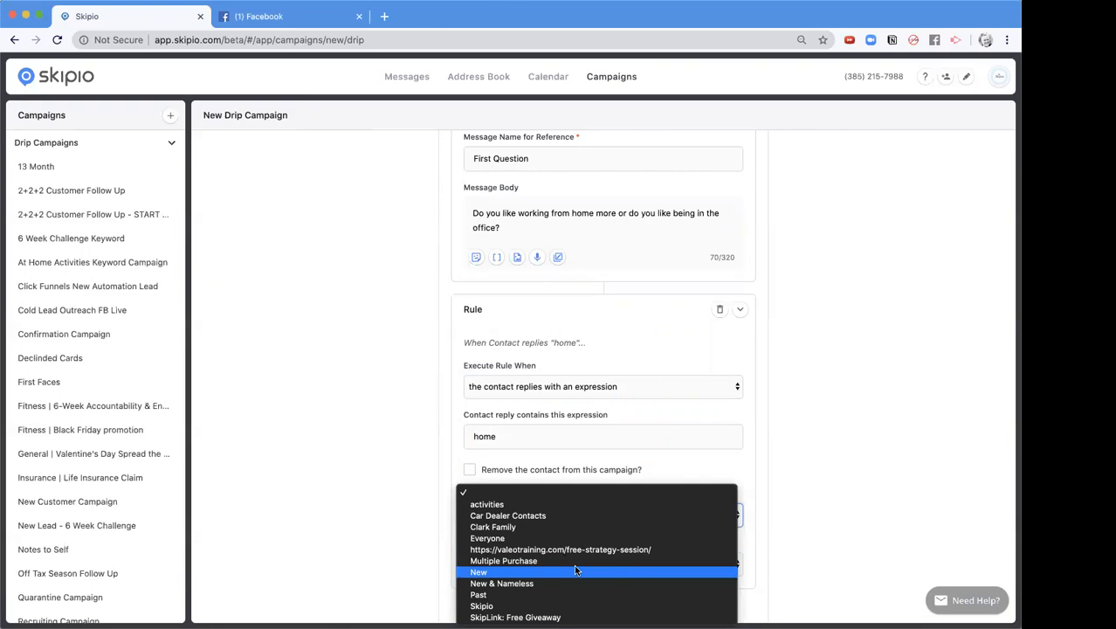
pyautogui.click(804, 486)
pyautogui.scroll(-3, 804, 486)
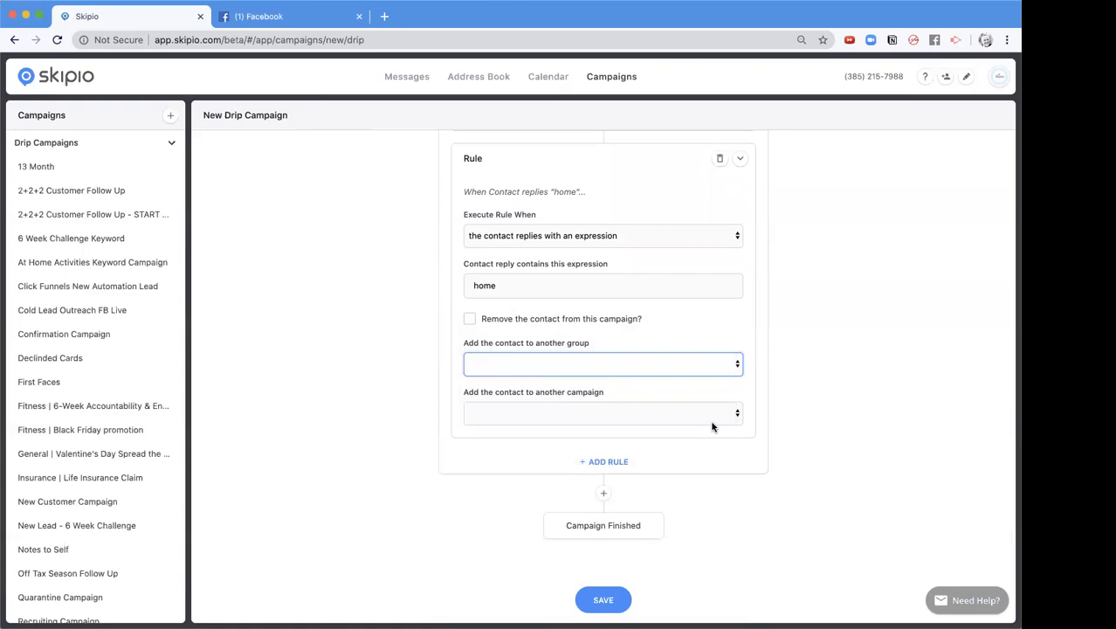
pyautogui.click(687, 412)
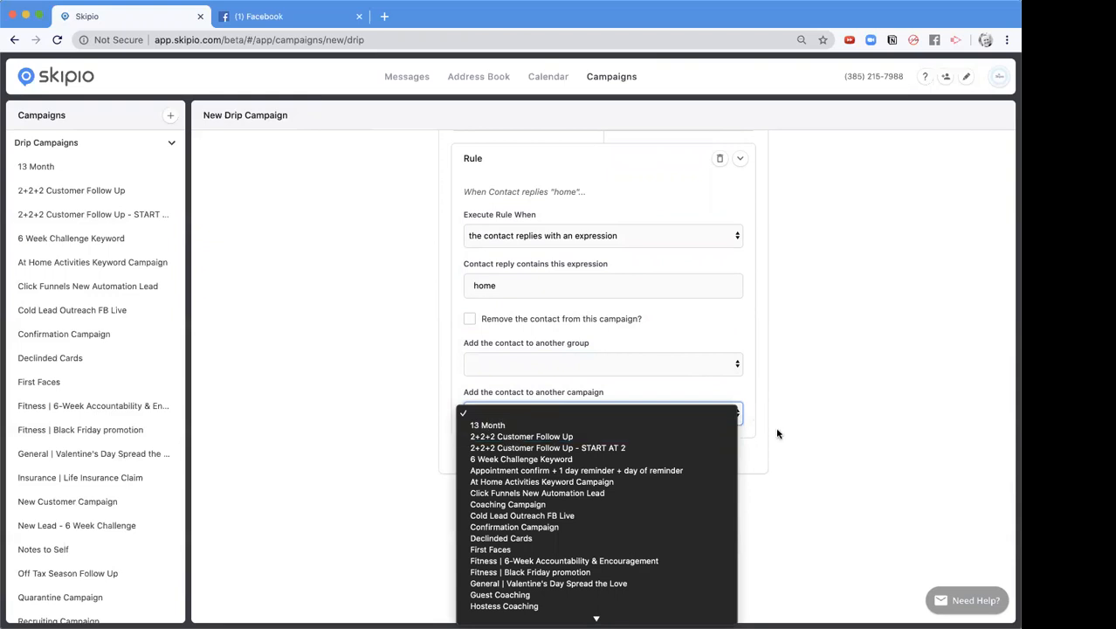
pyautogui.scroll(-3, 641, 517)
pyautogui.scroll(-1, 641, 519)
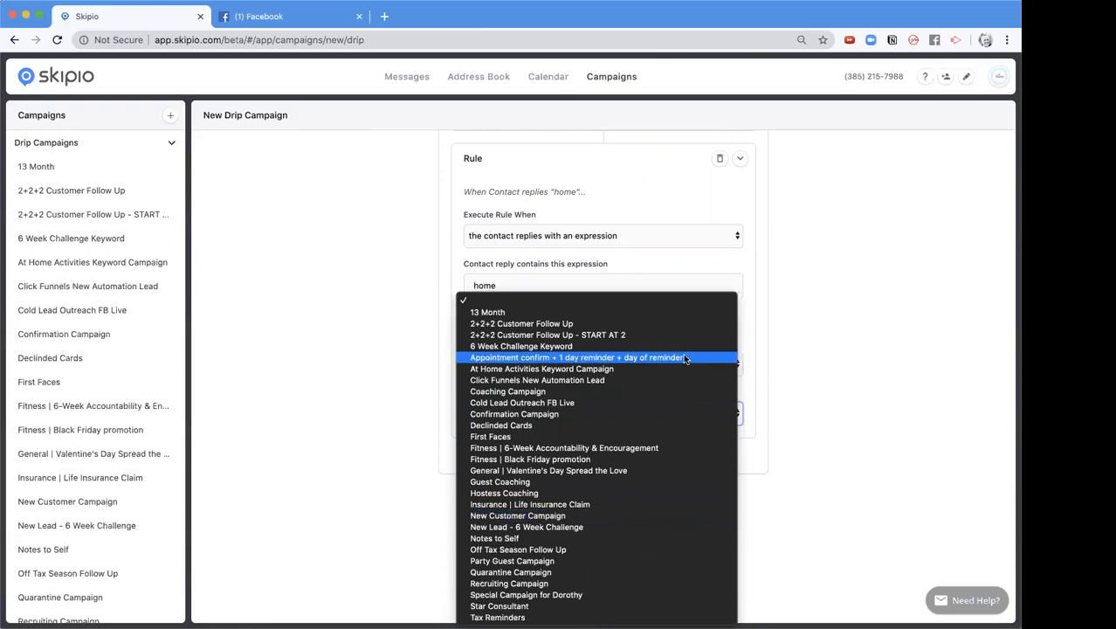
pyautogui.click(802, 344)
pyautogui.scroll(-1, 628, 423)
# - Add a second rule to First Question that executes when the contact replies with the expression "office"
pyautogui.click(618, 410)
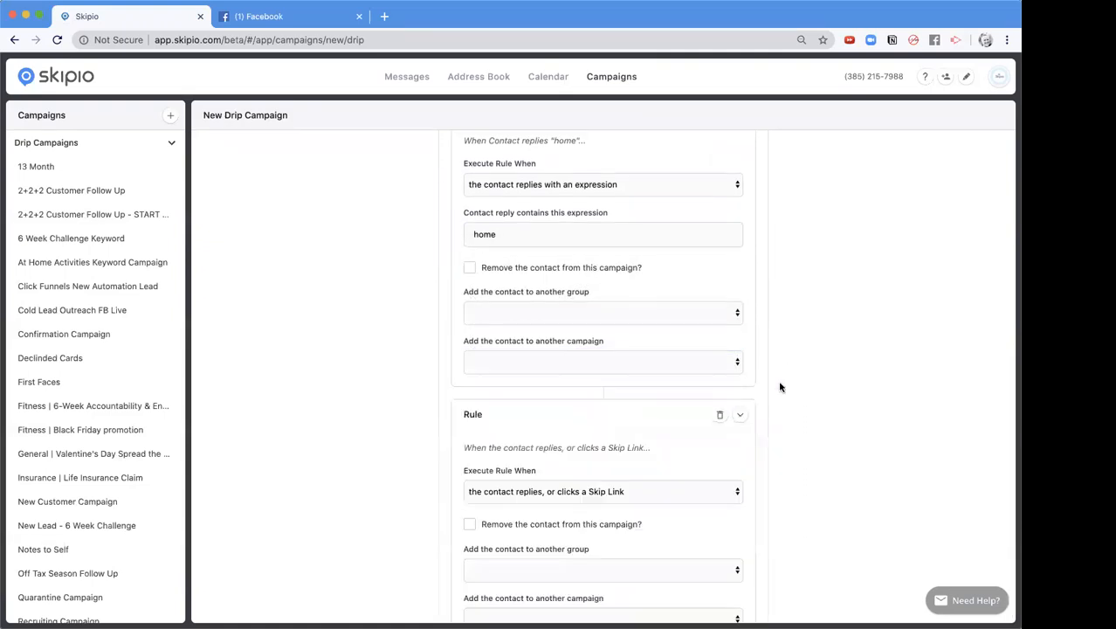
pyautogui.scroll(-2, 778, 380)
pyautogui.click(678, 392)
pyautogui.click(651, 413)
pyautogui.click(593, 441)
pyautogui.write('office')
pyautogui.click(872, 457)
# - Check the available groups and campaigns for the "office" rule without choosing any, and save the campaign
pyautogui.scroll(-2, 769, 432)
pyautogui.click(658, 413)
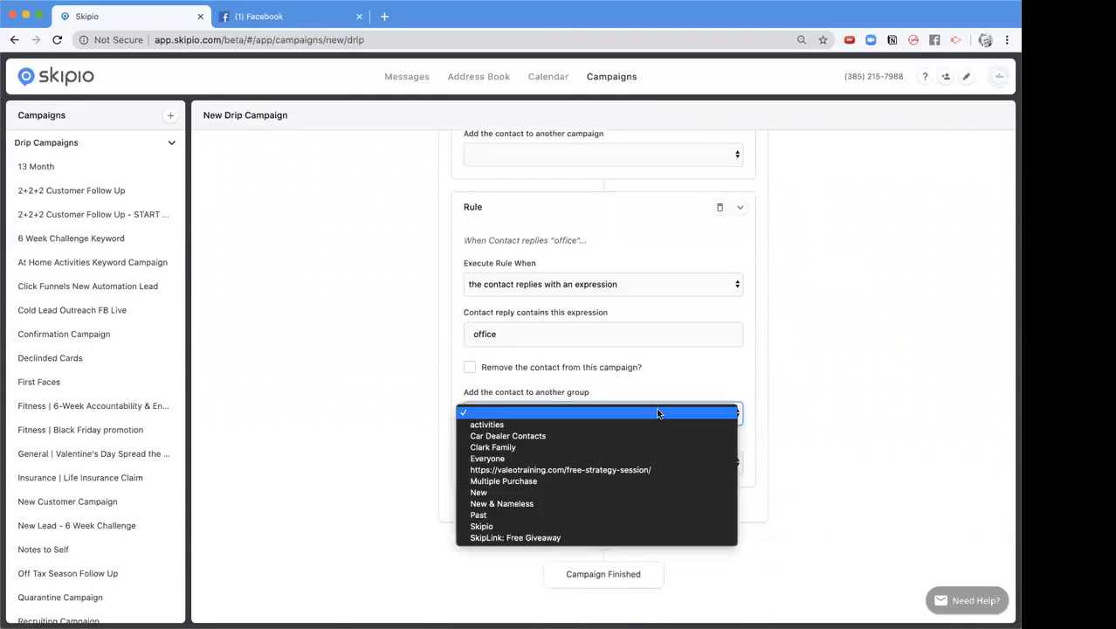
pyautogui.click(810, 412)
pyautogui.scroll(-2, 810, 412)
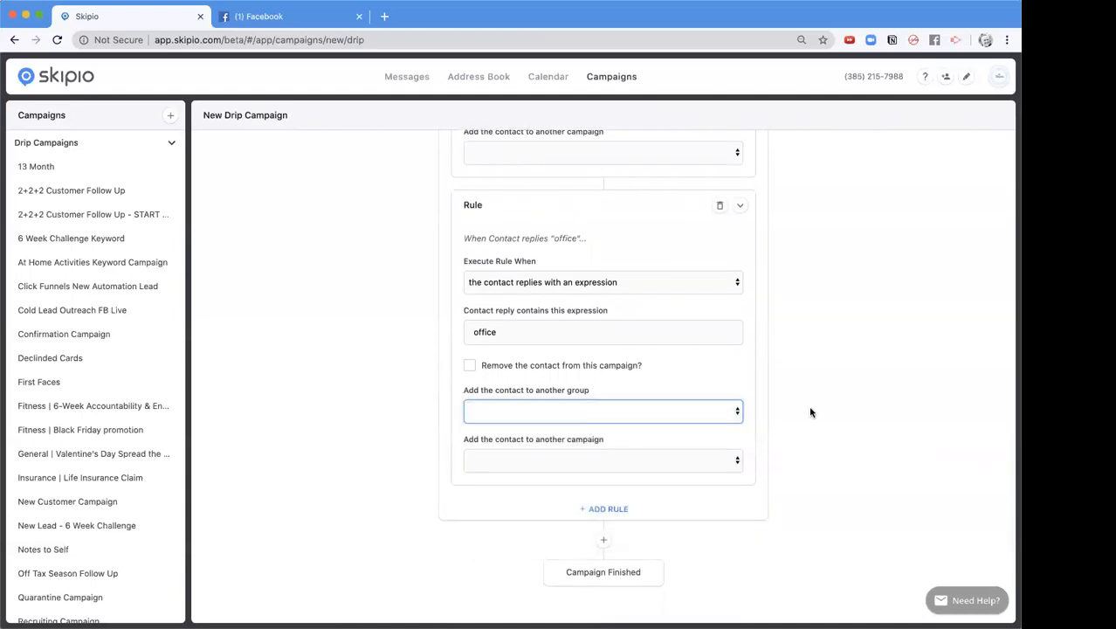
pyautogui.click(677, 420)
pyautogui.scroll(-5, 640, 546)
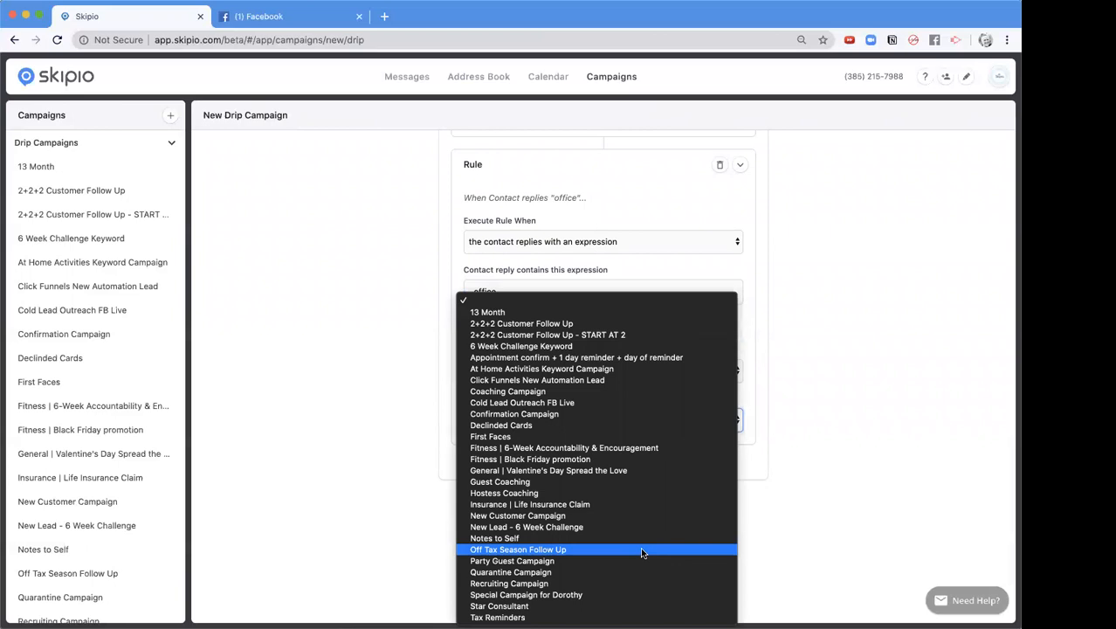
pyautogui.click(783, 487)
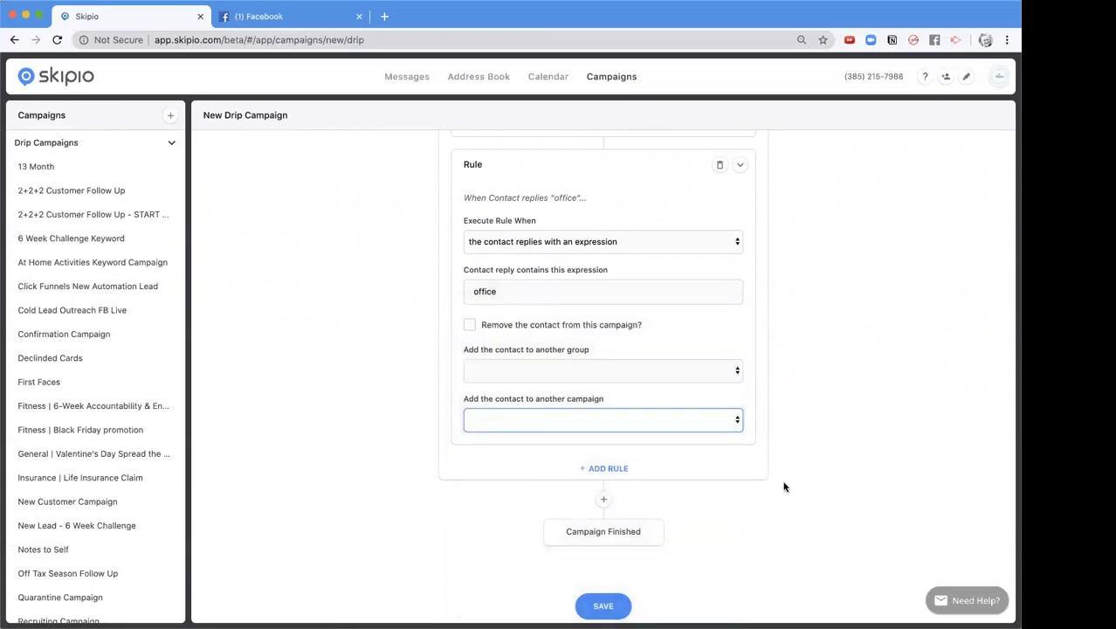
pyautogui.scroll(-3, 784, 486)
pyautogui.click(615, 545)
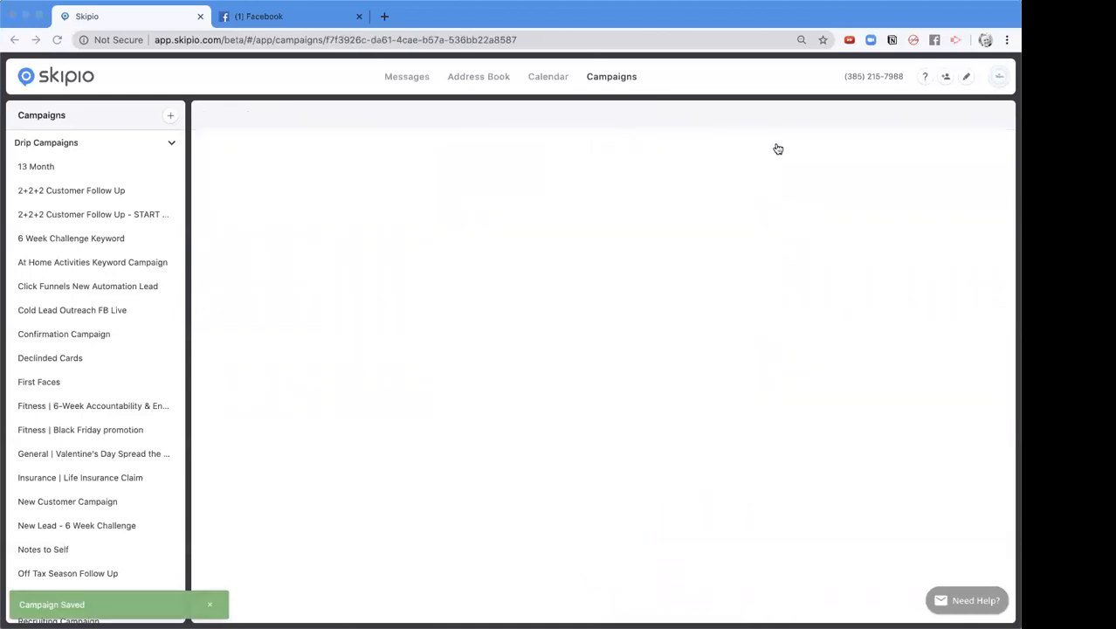
# - Set both the "home" and "office" rules of First Question to remove the contact from this campaign, and save the campaign
pyautogui.scroll(-5, 643, 226)
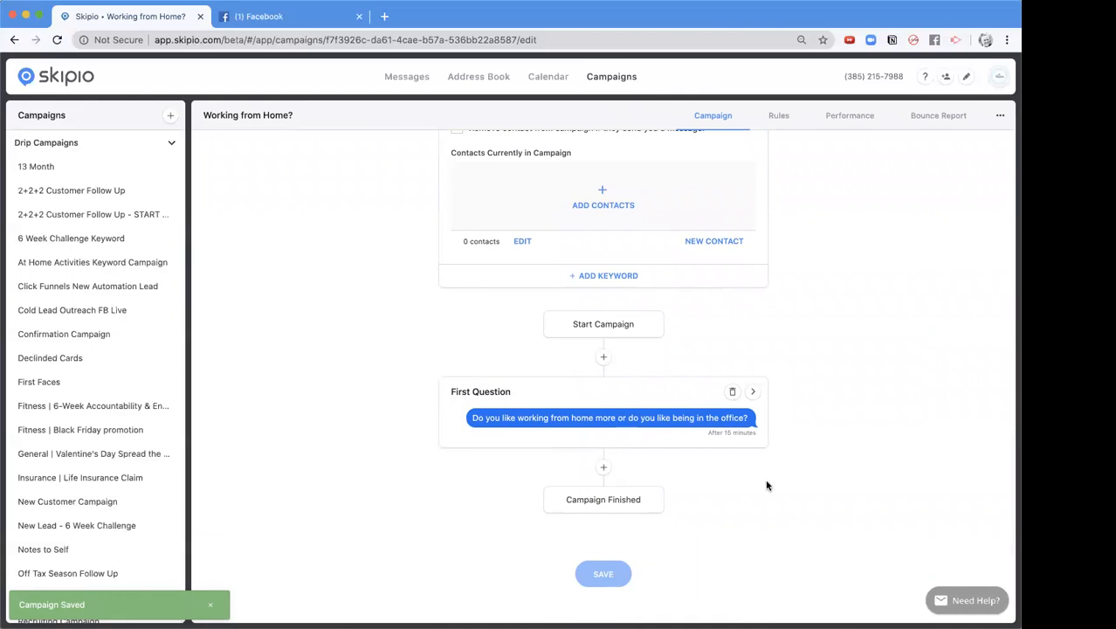
pyautogui.click(754, 395)
pyautogui.scroll(-9, 740, 447)
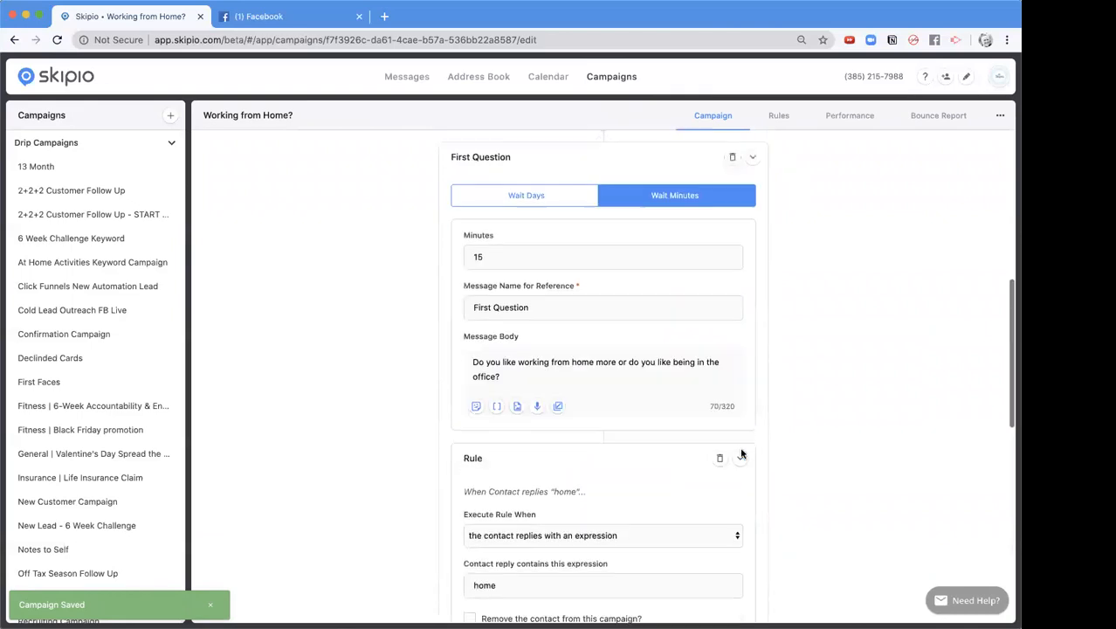
pyautogui.scroll(2, 741, 453)
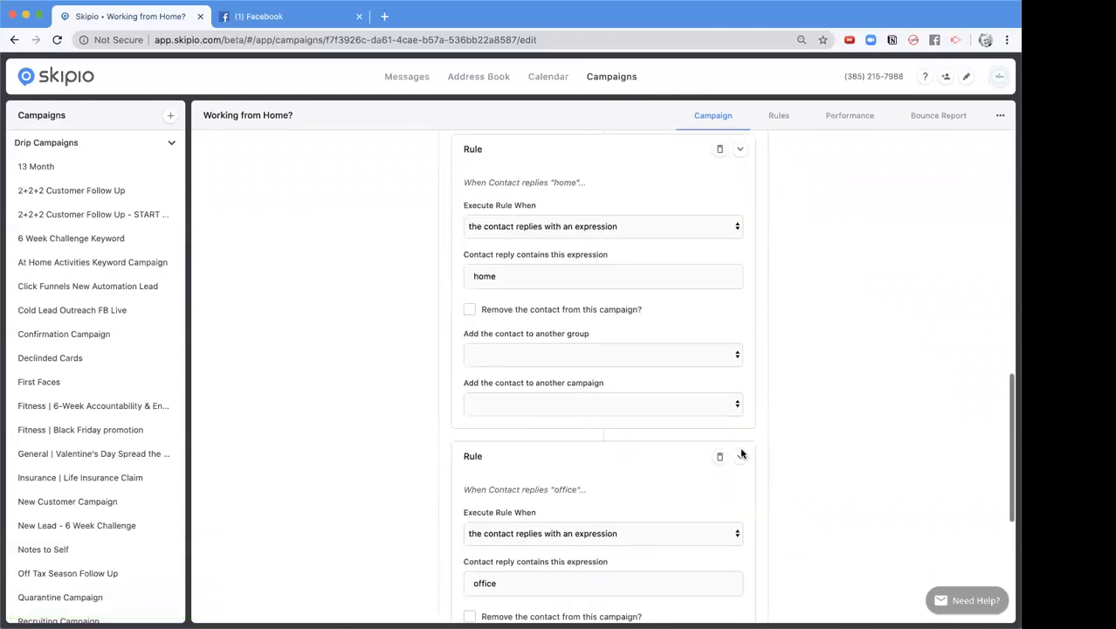
pyautogui.scroll(-5, 740, 454)
pyautogui.click(469, 229)
pyautogui.scroll(-5, 574, 334)
pyautogui.click(469, 362)
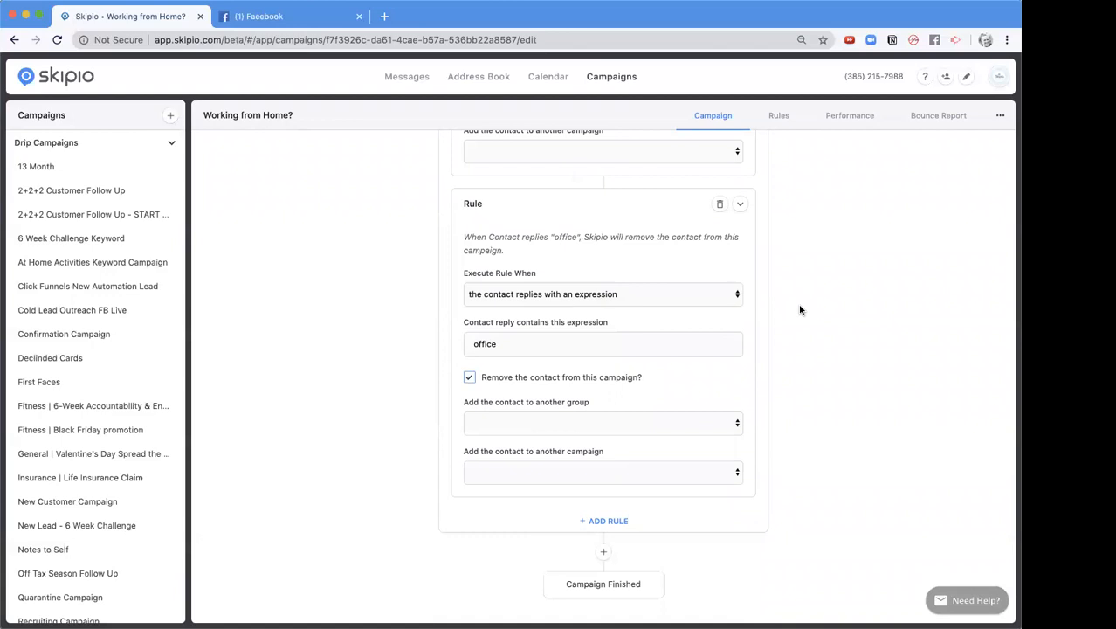
pyautogui.scroll(3, 800, 310)
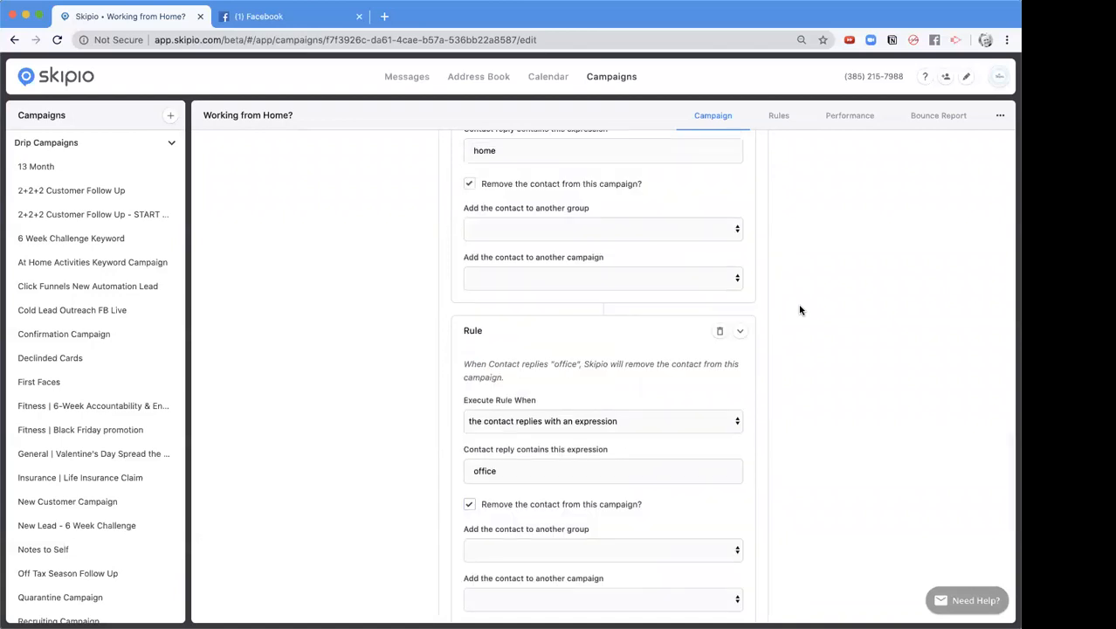
pyautogui.scroll(-3, 800, 310)
pyautogui.scroll(-3, 766, 430)
pyautogui.click(612, 544)
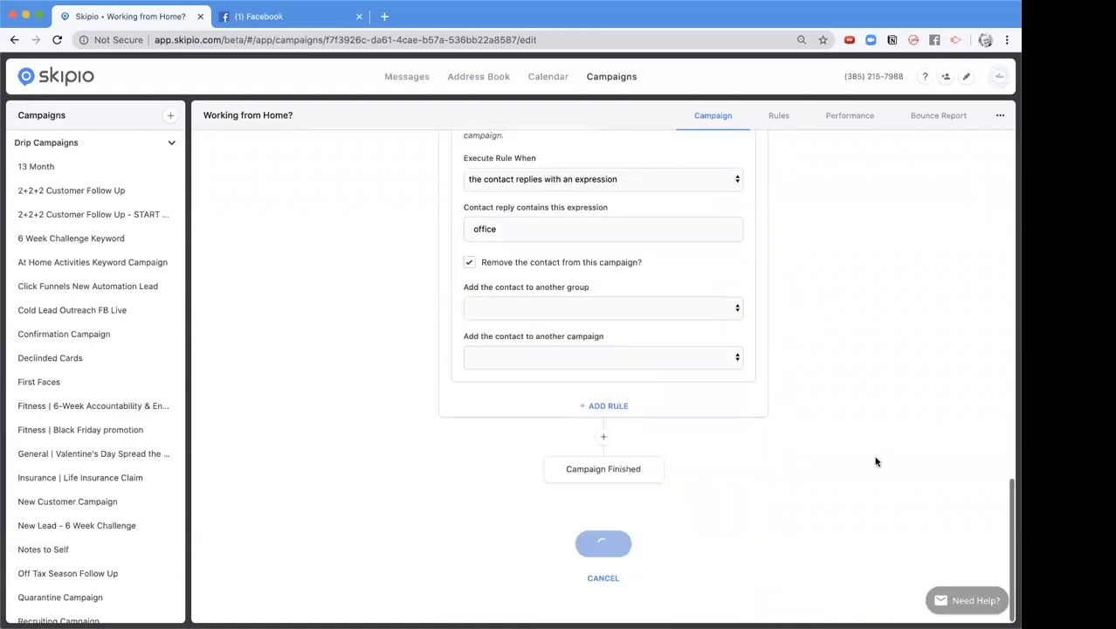
# - Create a new contact group named Office Group in the address book
pyautogui.click(495, 79)
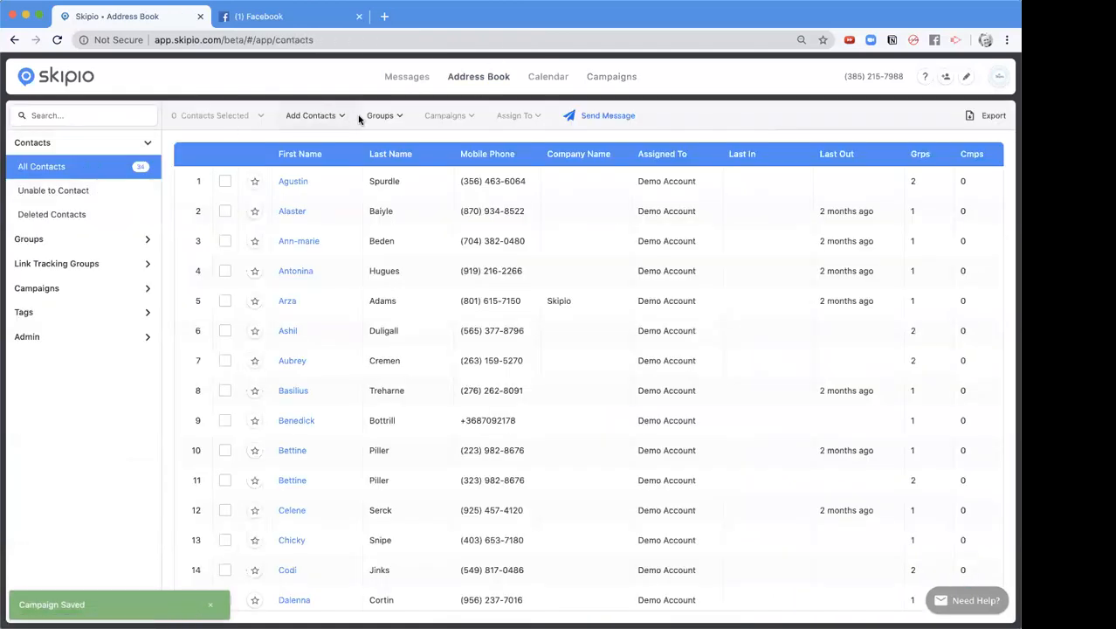
pyautogui.click(381, 118)
pyautogui.click(399, 143)
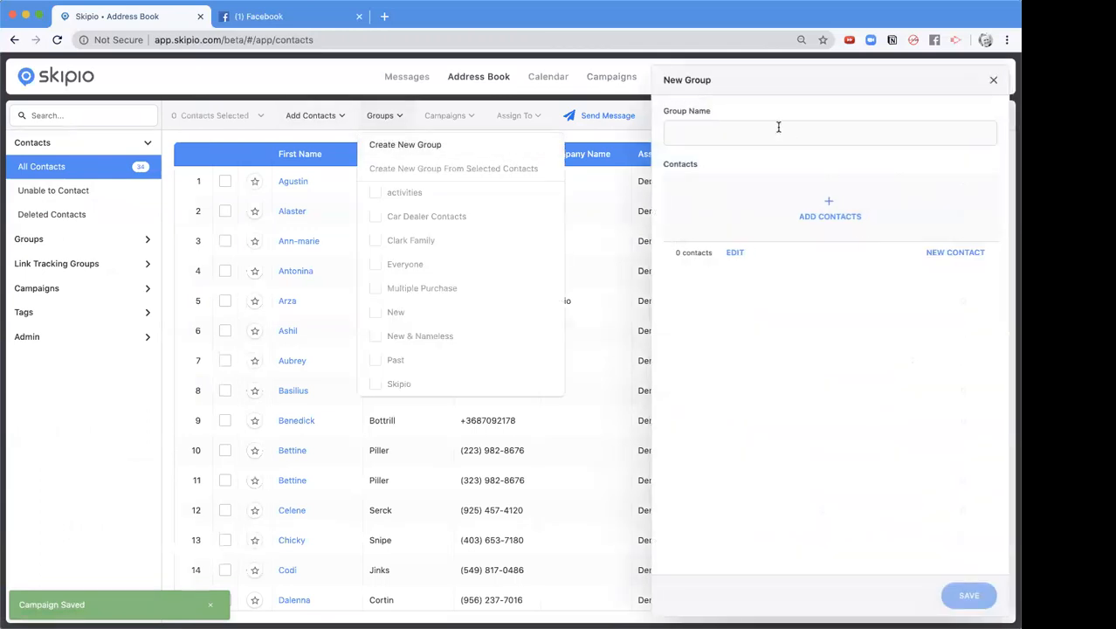
pyautogui.write('Office Group')
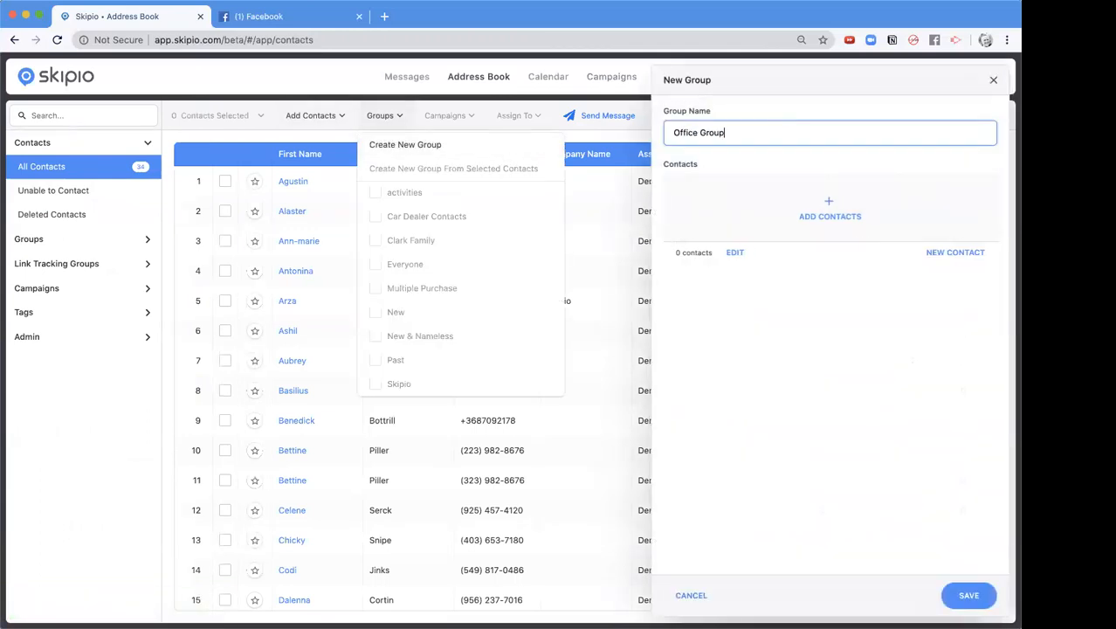
pyautogui.click(969, 595)
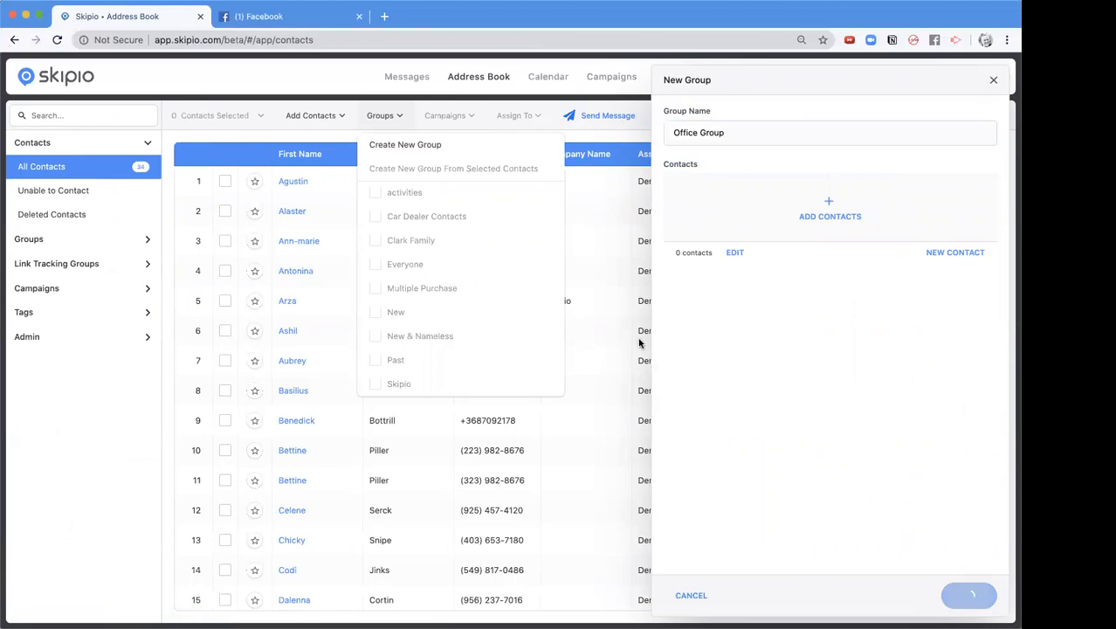
# - Create another empty contact group named Home Group
pyautogui.click(405, 144)
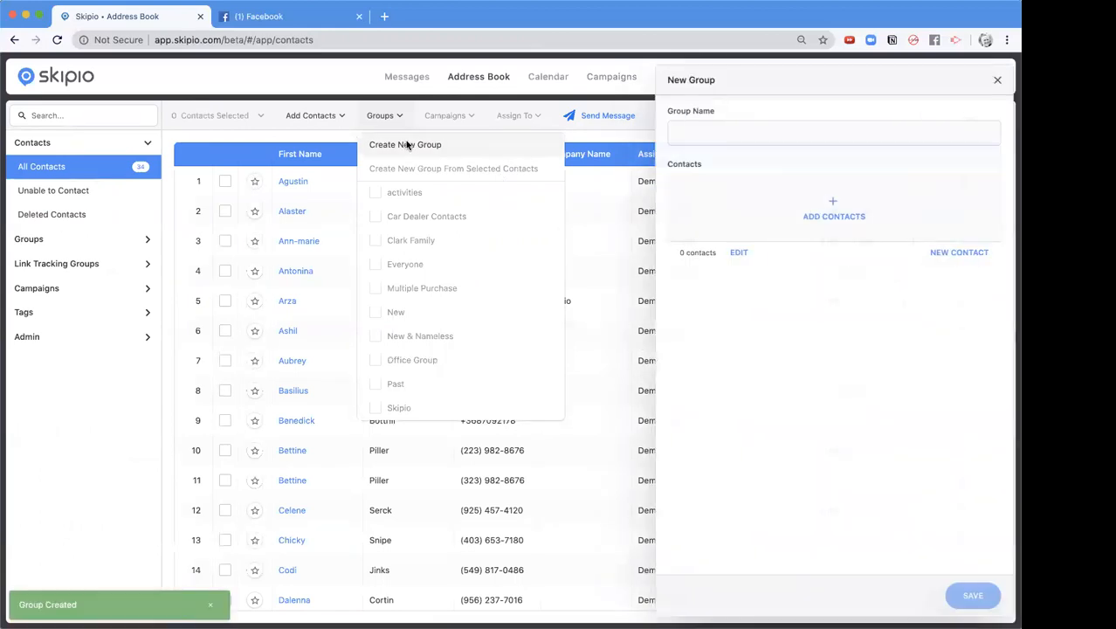
pyautogui.click(712, 136)
pyautogui.write('Home Group')
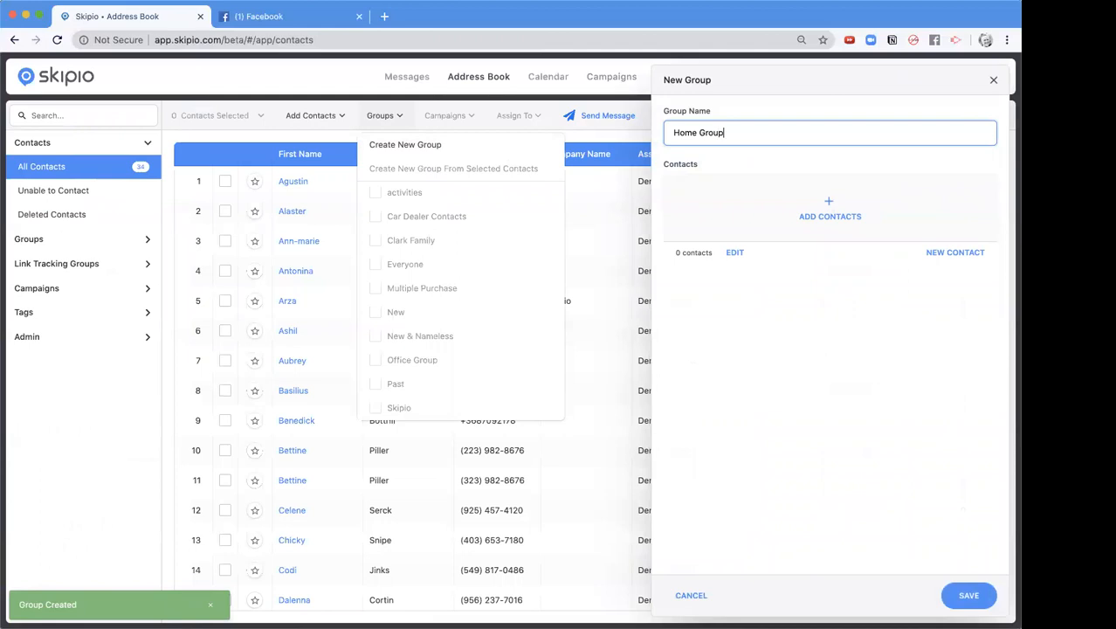
pyautogui.click(969, 595)
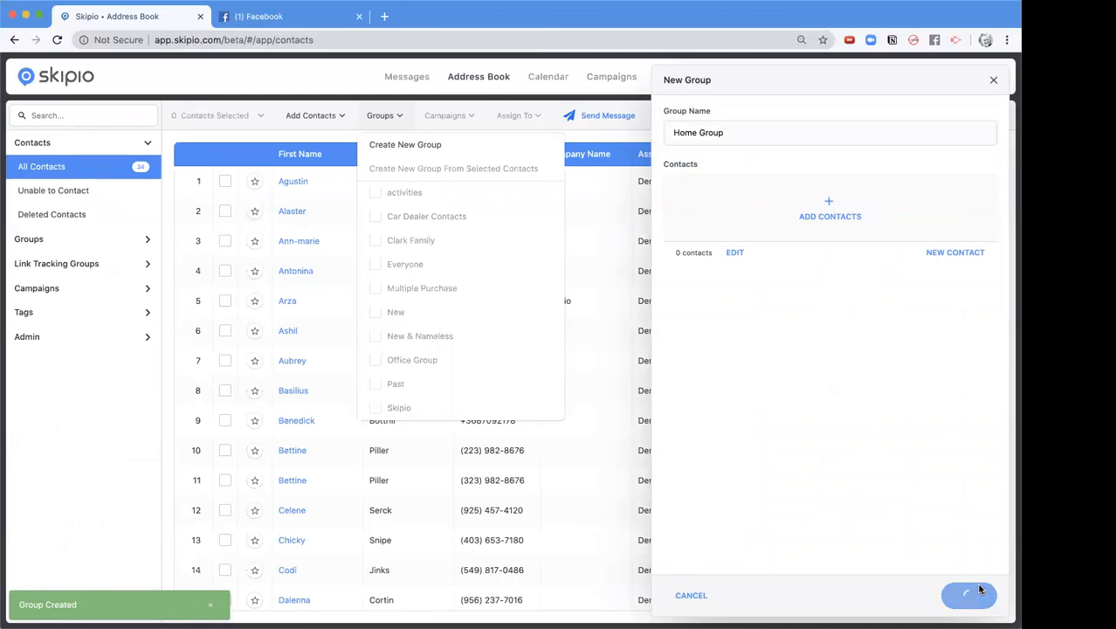
# - Return to the campaigns and open the "Working from Home?" drip campaign for editing
pyautogui.click(622, 79)
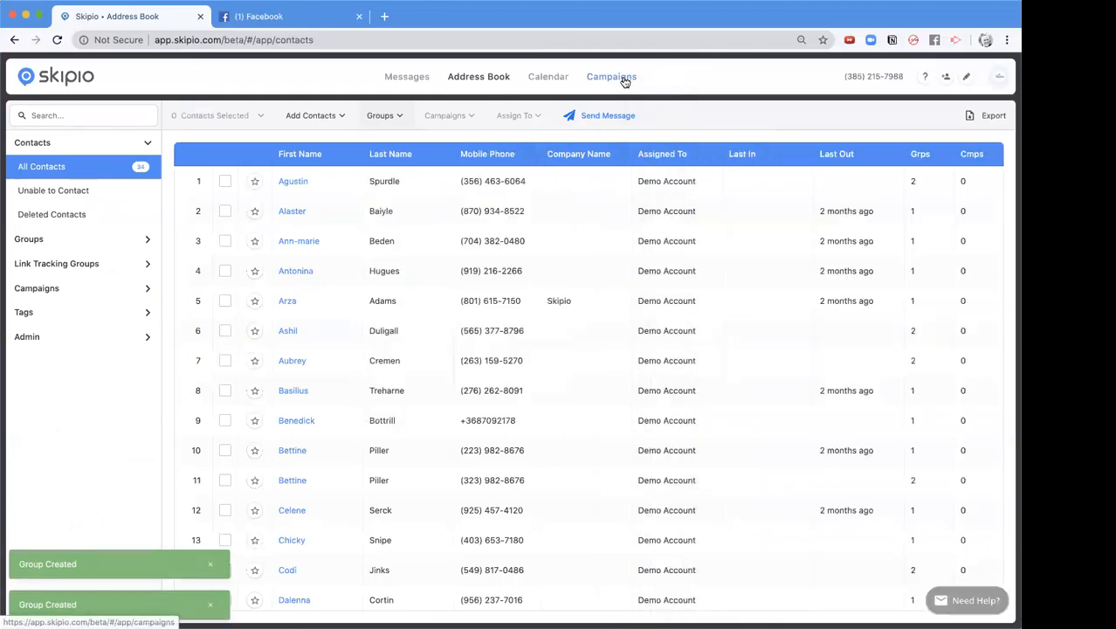
pyautogui.click(622, 79)
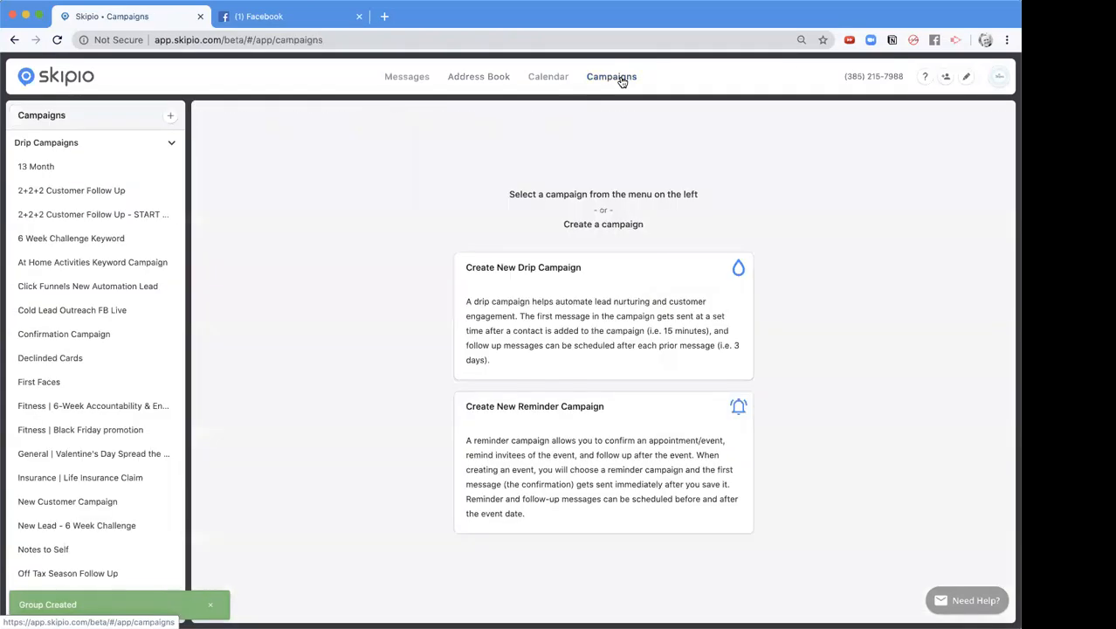
pyautogui.scroll(-5, 59, 277)
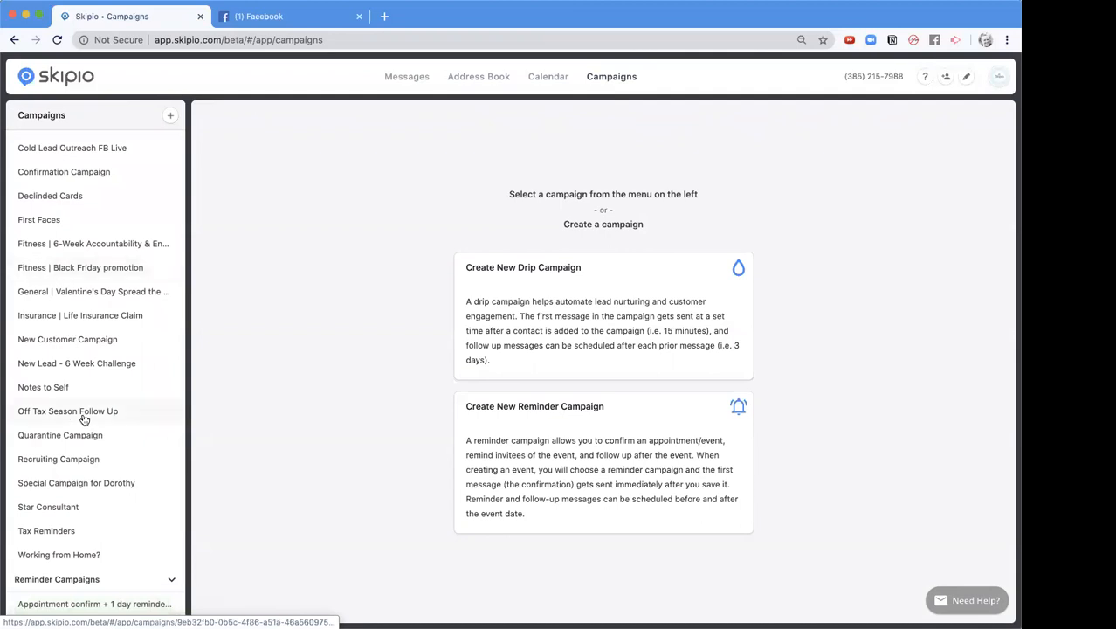
pyautogui.scroll(-1, 84, 419)
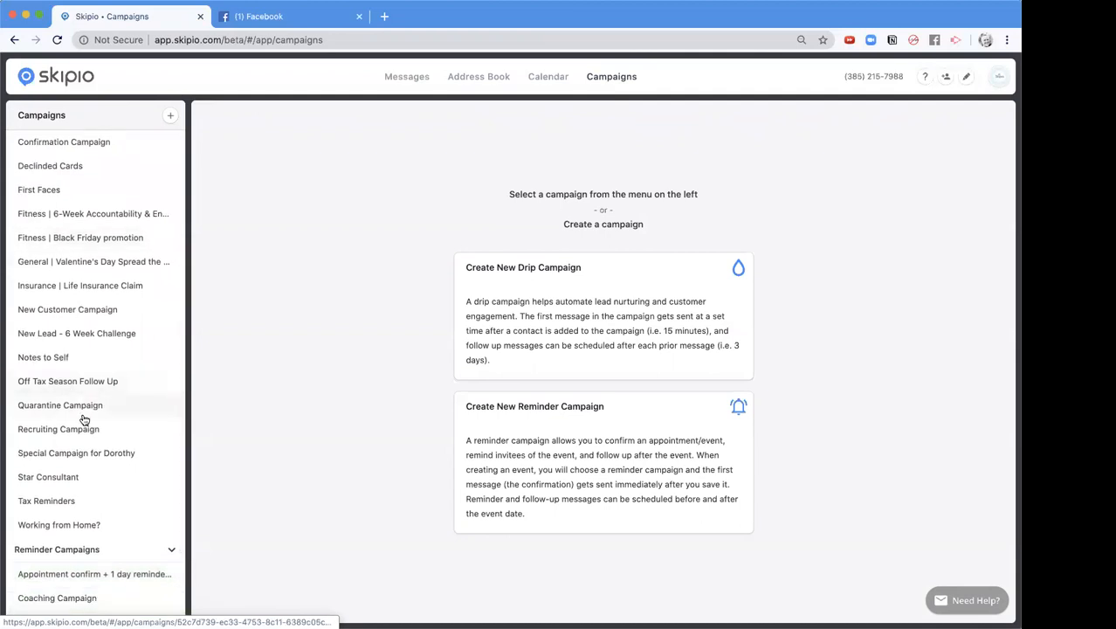
pyautogui.click(63, 526)
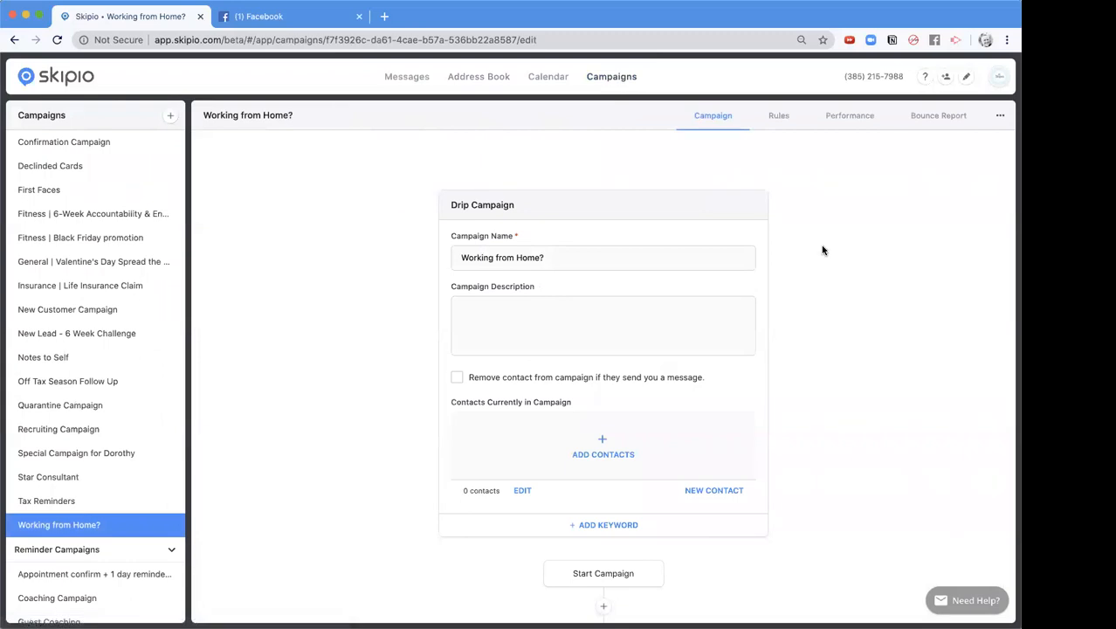
# - Set the "home" rule of the First Question message to add the contact to the Home Group
pyautogui.scroll(-5, 822, 250)
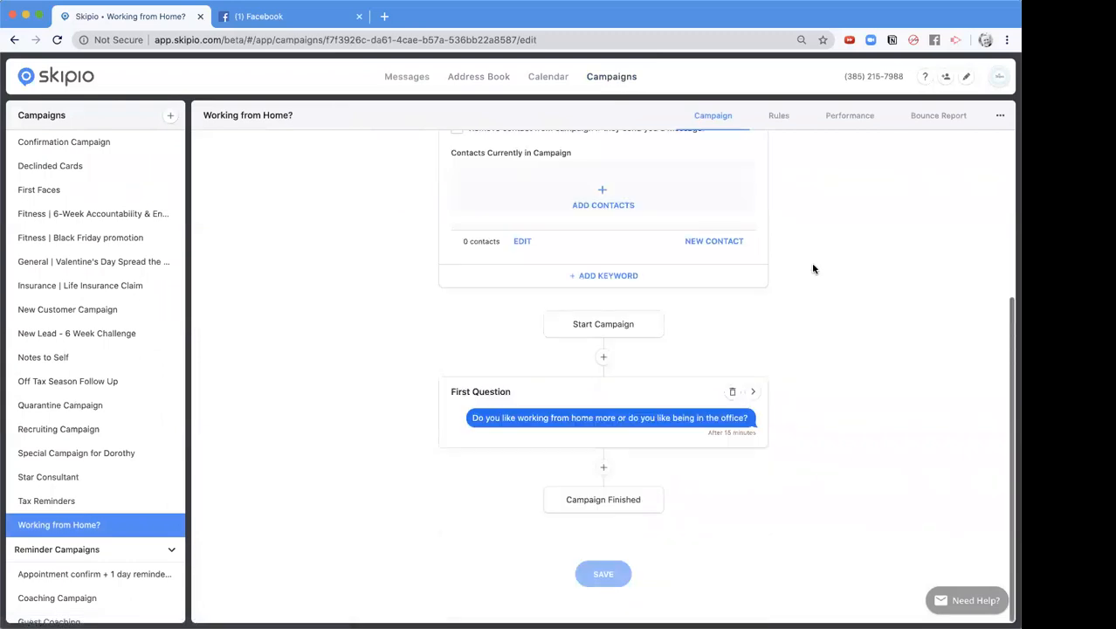
pyautogui.click(750, 393)
pyautogui.scroll(-9, 750, 394)
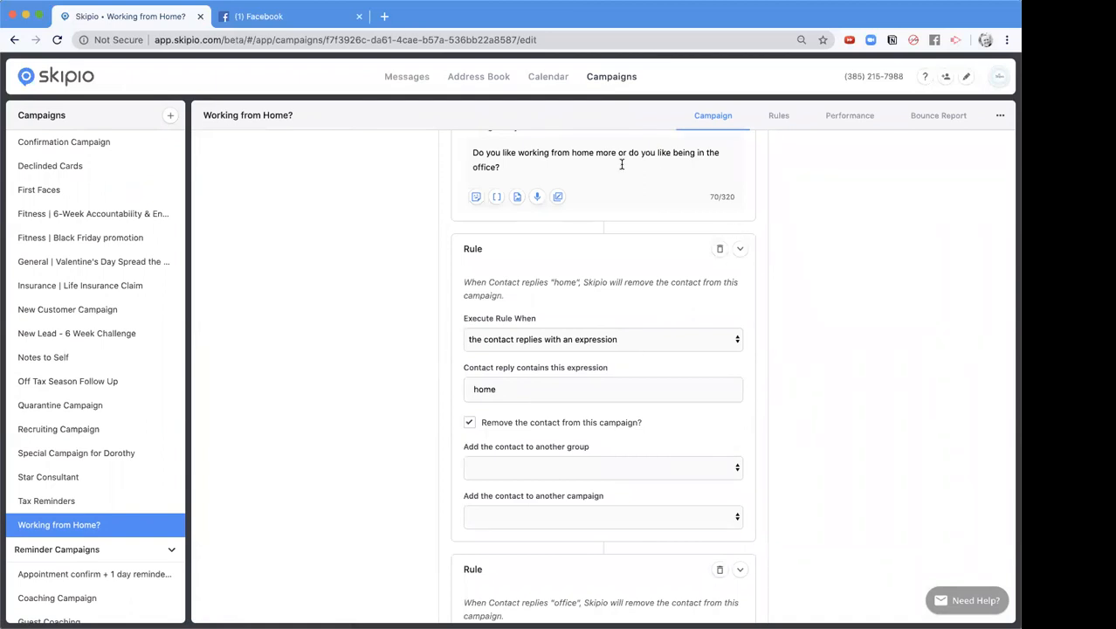
pyautogui.scroll(-3, 587, 394)
pyautogui.click(592, 401)
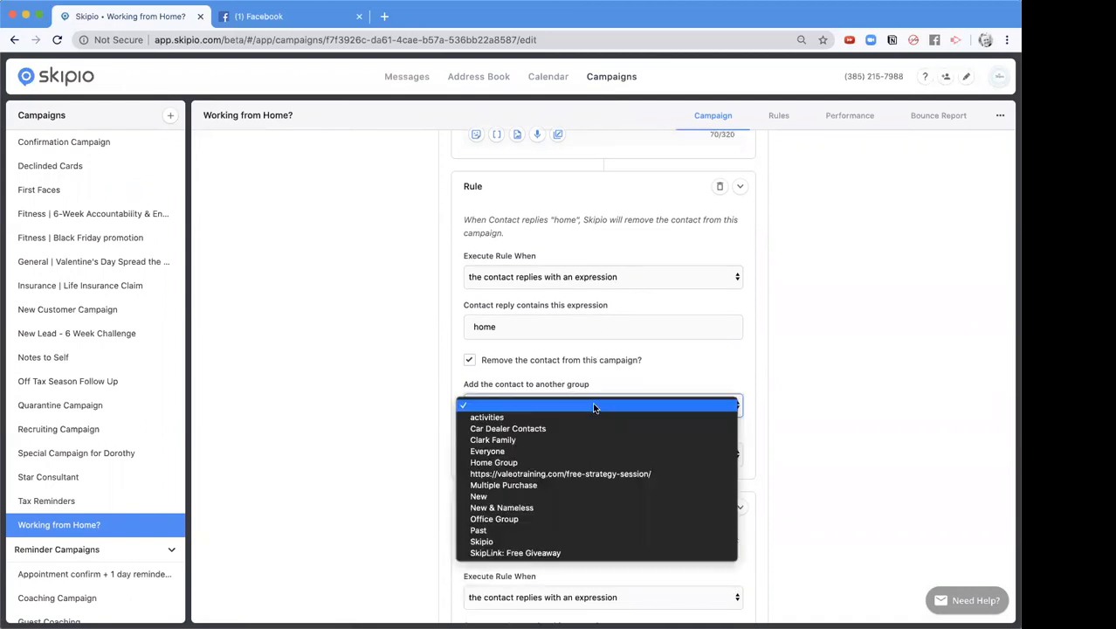
pyautogui.click(587, 459)
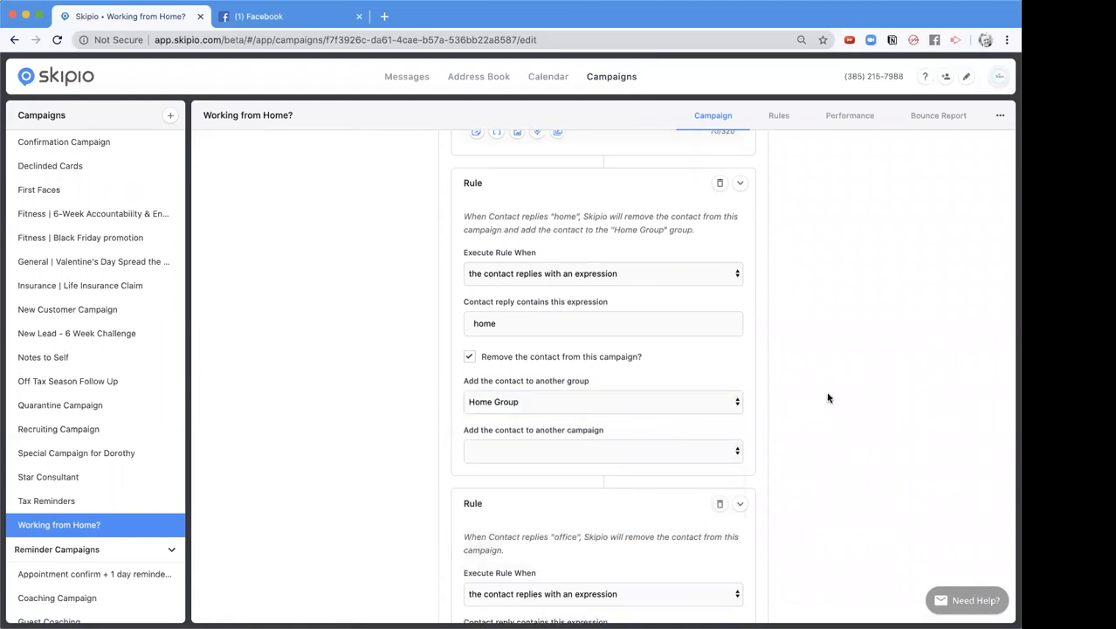
# - Set the "office" rule to add the contact to the Office Group, and save the campaign
pyautogui.scroll(-3, 828, 398)
pyautogui.scroll(-4, 828, 398)
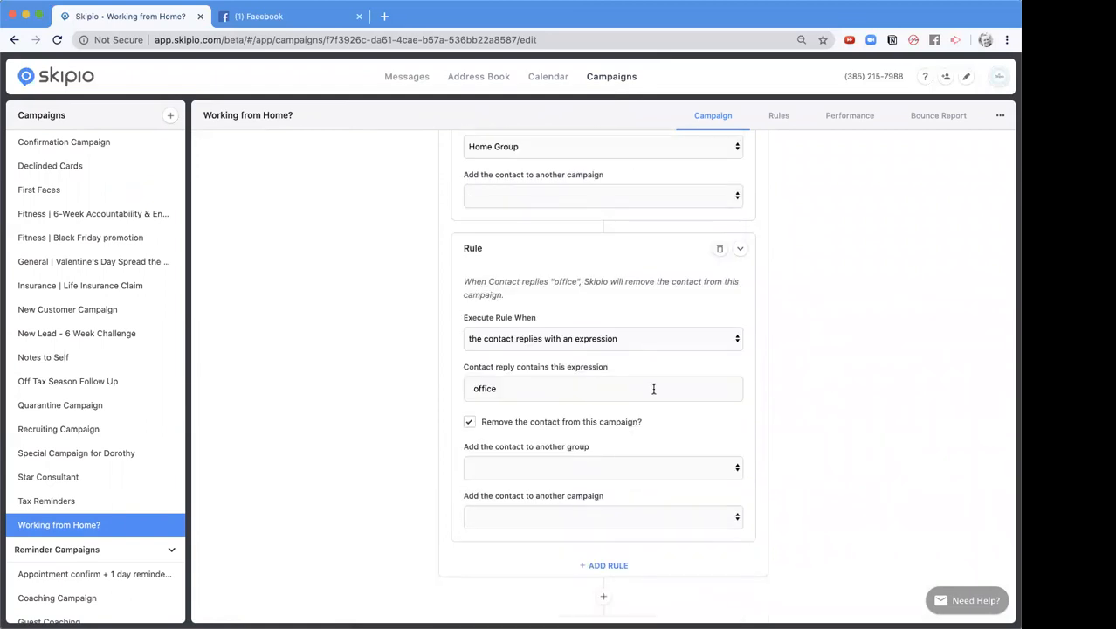
pyautogui.click(644, 468)
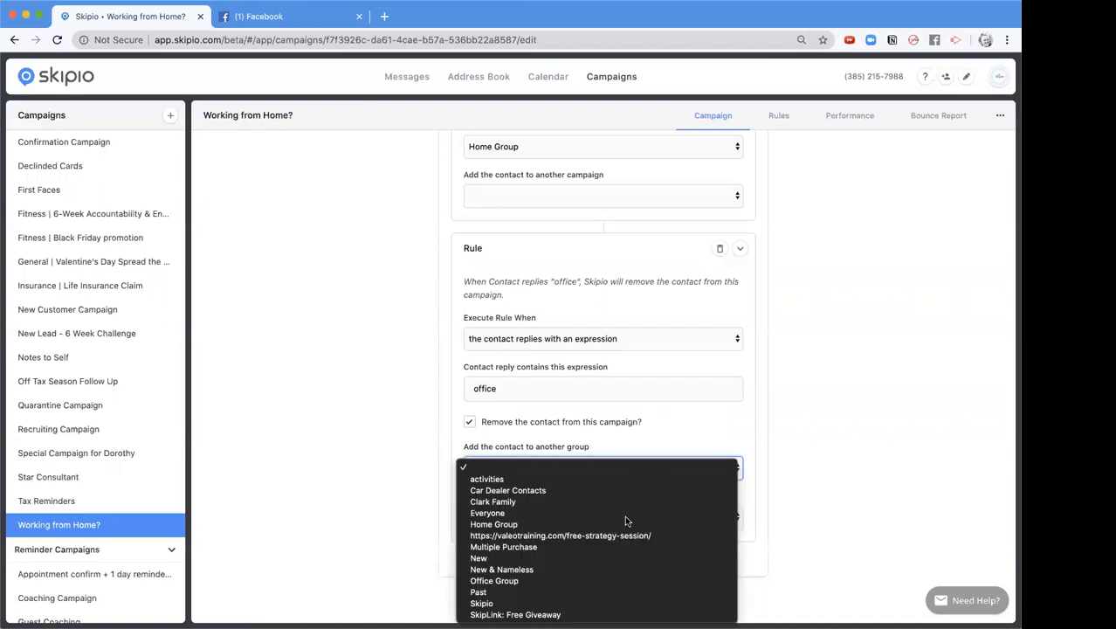
pyautogui.click(590, 593)
pyautogui.click(575, 474)
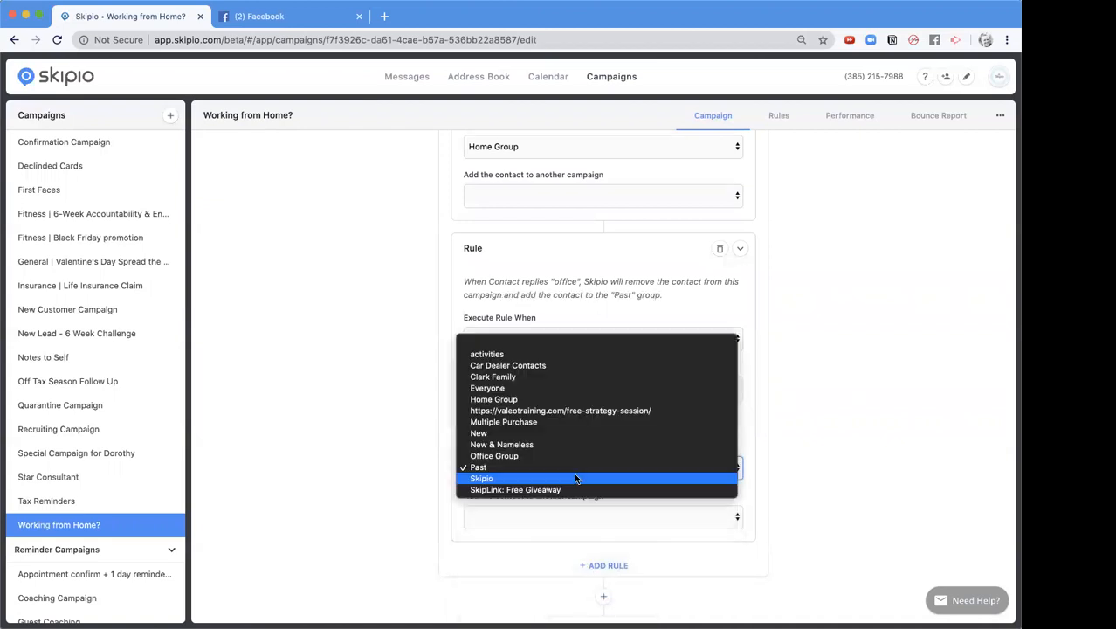
pyautogui.click(572, 456)
pyautogui.scroll(-4, 870, 434)
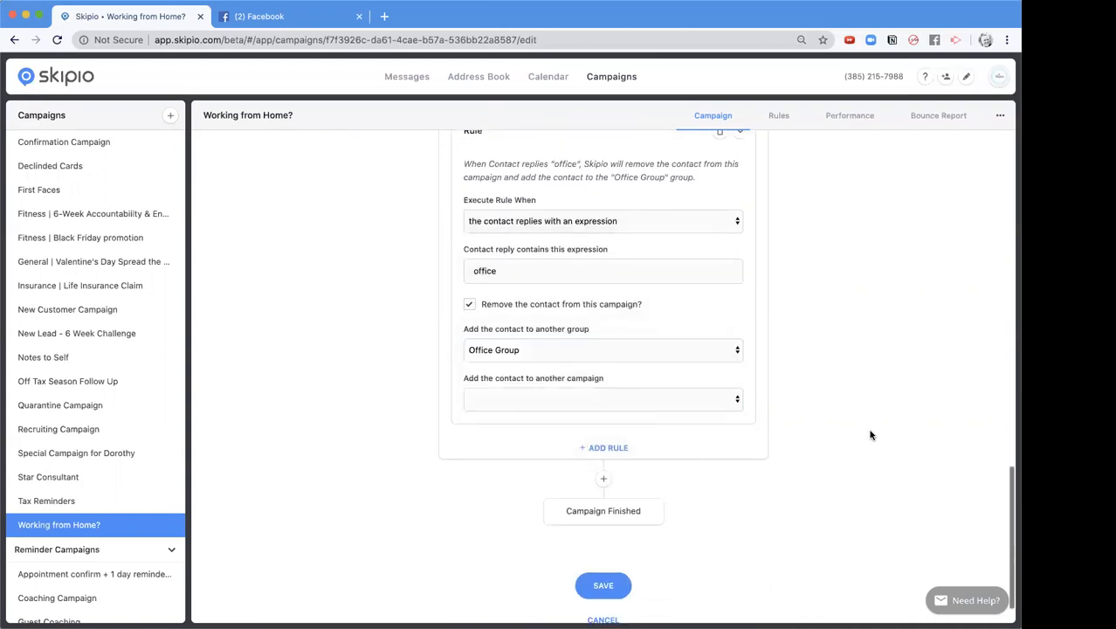
pyautogui.click(604, 543)
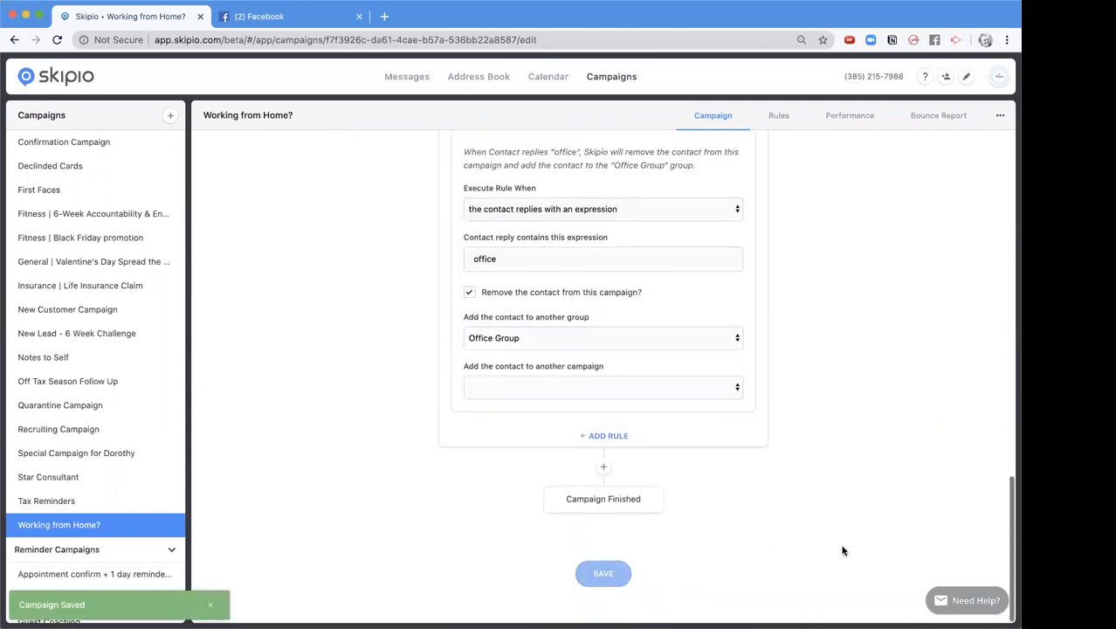
# - Review the "Working from Home?" campaign's general settings, First Question message and both reply rules
pyautogui.scroll(3, 843, 550)
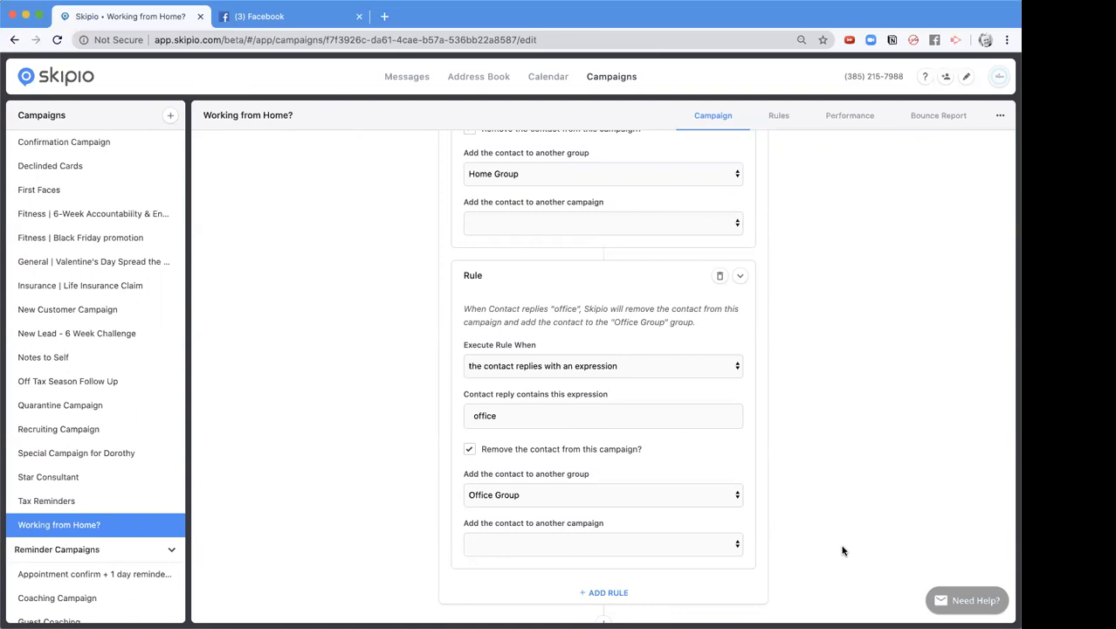
pyautogui.scroll(-4, 842, 550)
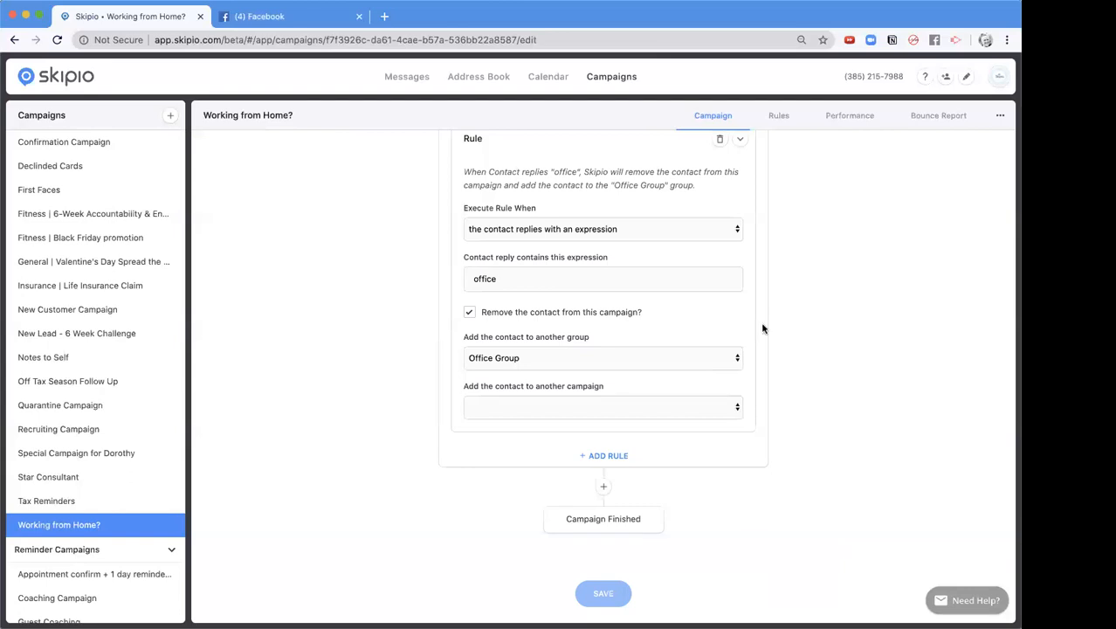
pyautogui.scroll(8, 900, 331)
pyautogui.scroll(15, 900, 331)
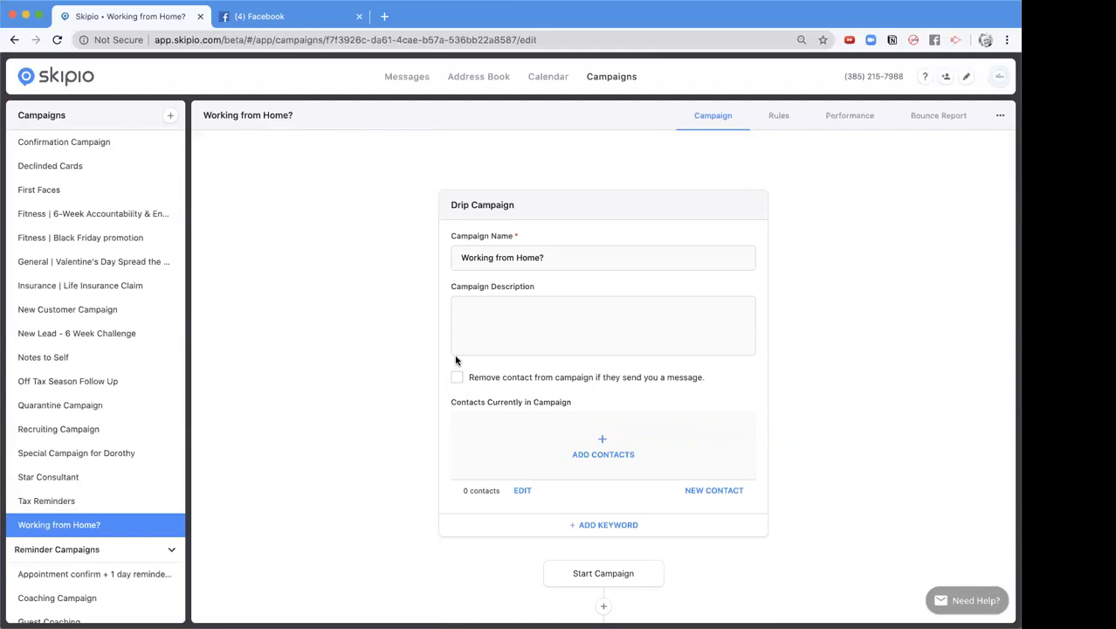
pyautogui.scroll(-12, 828, 400)
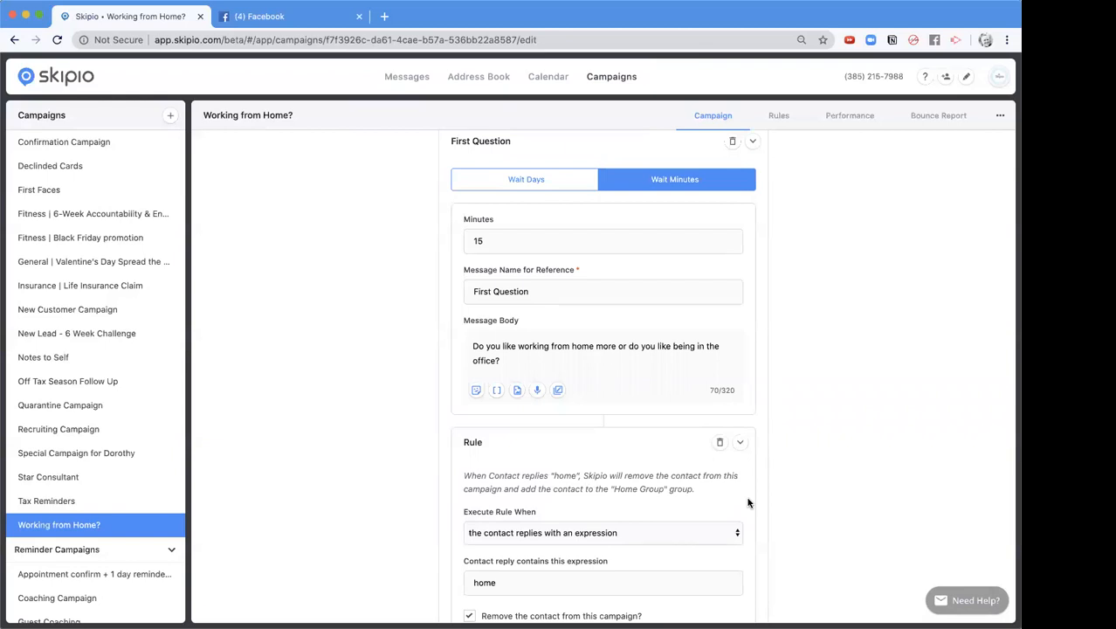
pyautogui.scroll(-7, 748, 502)
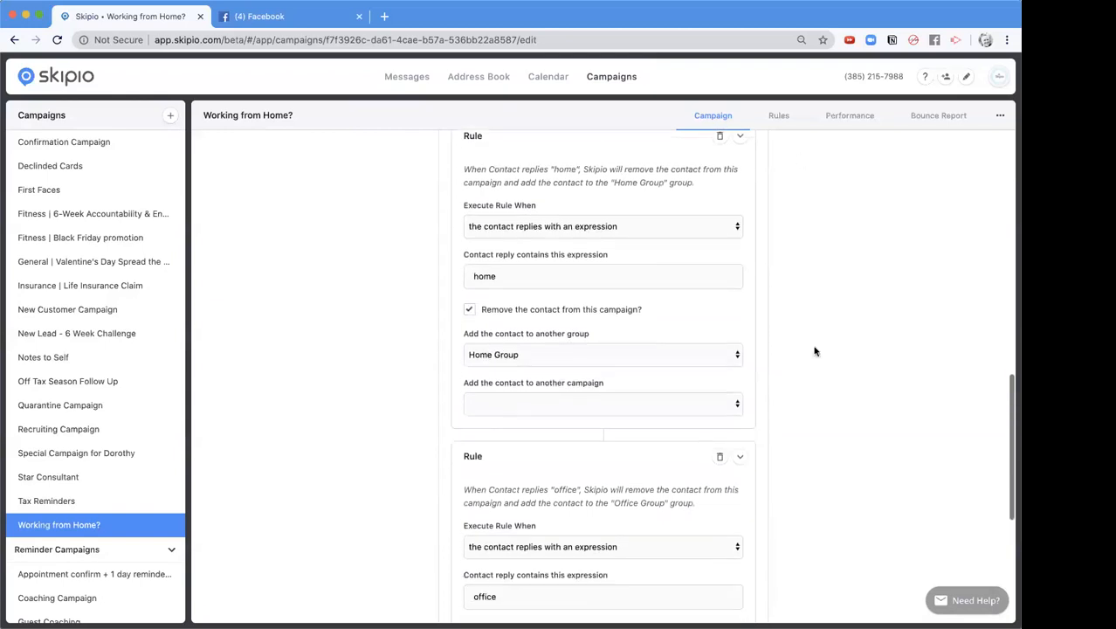
pyautogui.scroll(-5, 615, 203)
pyautogui.scroll(-3, 614, 202)
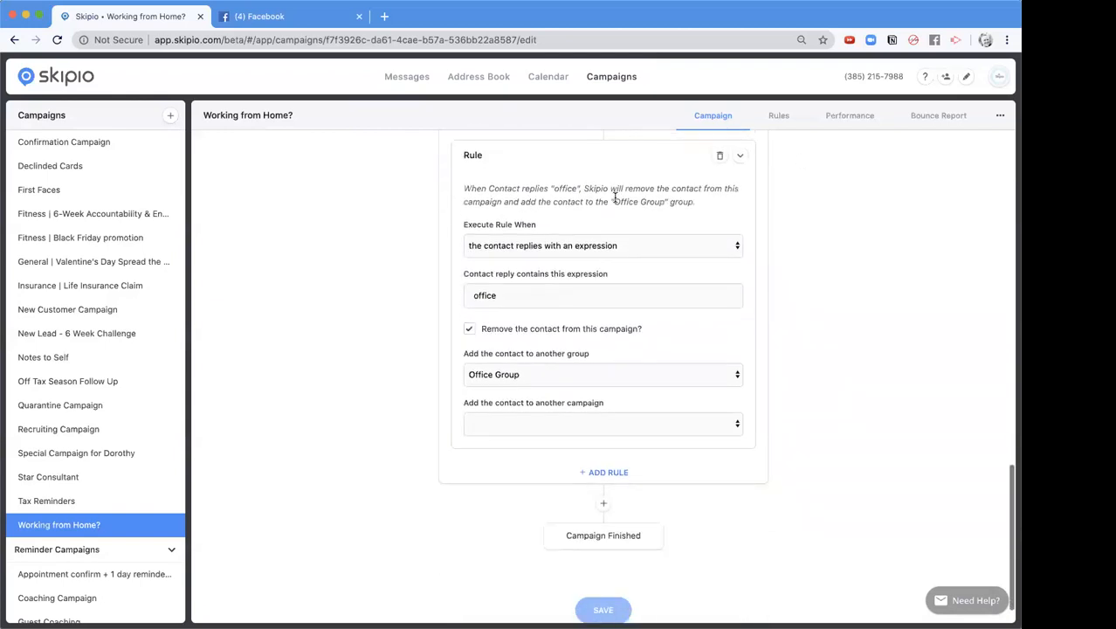
pyautogui.rightClick(827, 312)
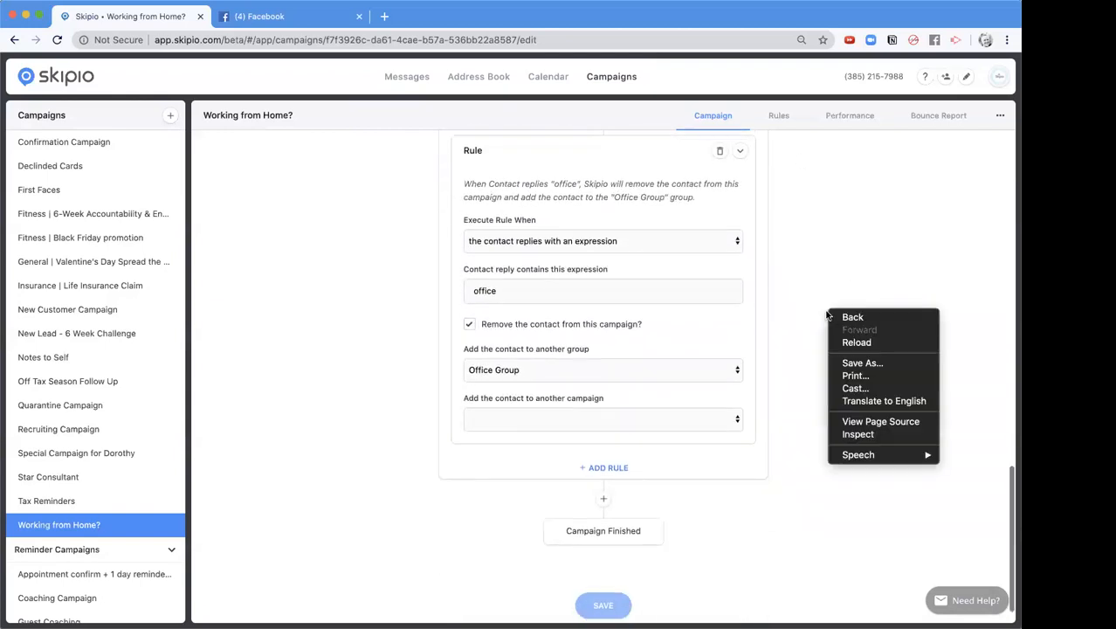
pyautogui.click(831, 227)
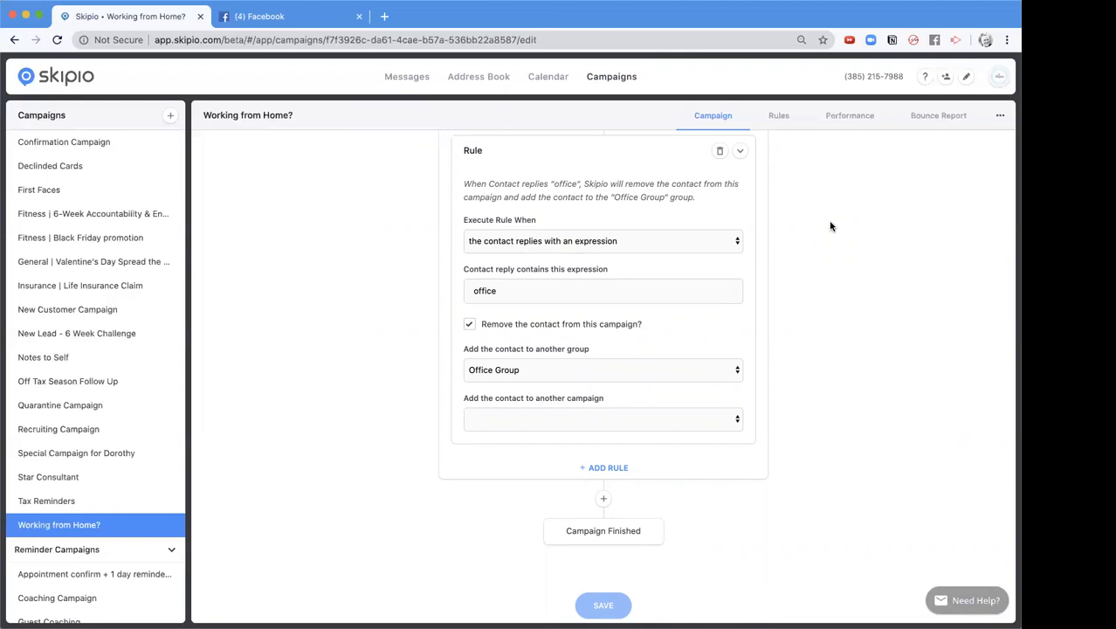
# - Search the Resource Center for "smart" and open the article "How to Use SMART Campaigns and Campaign Rules"
pyautogui.click(74, 81)
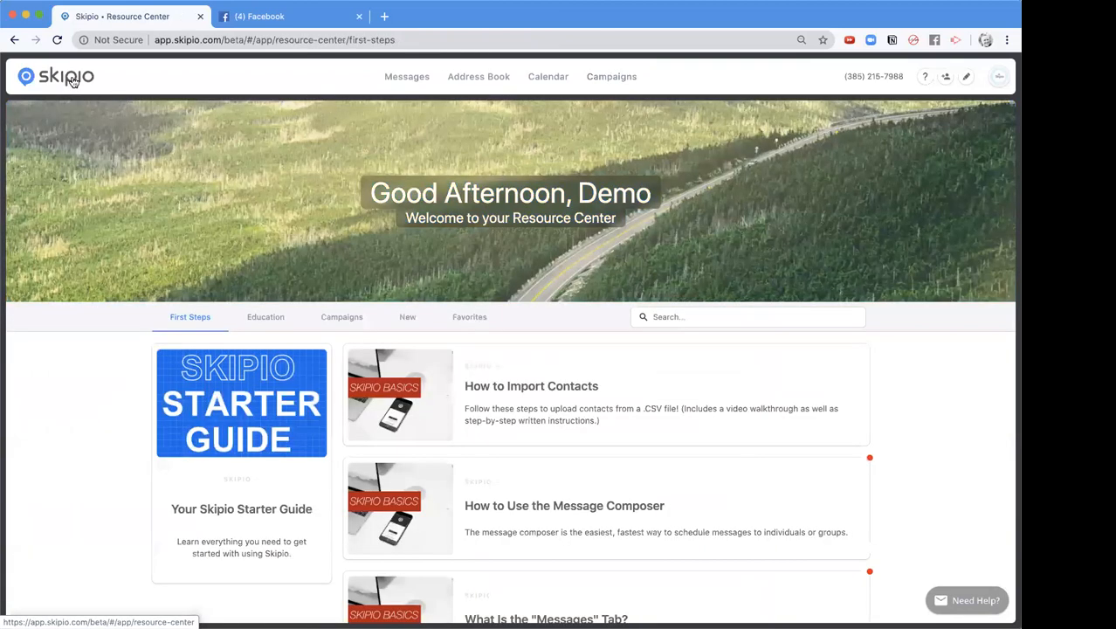
pyautogui.click(661, 317)
pyautogui.write('smart')
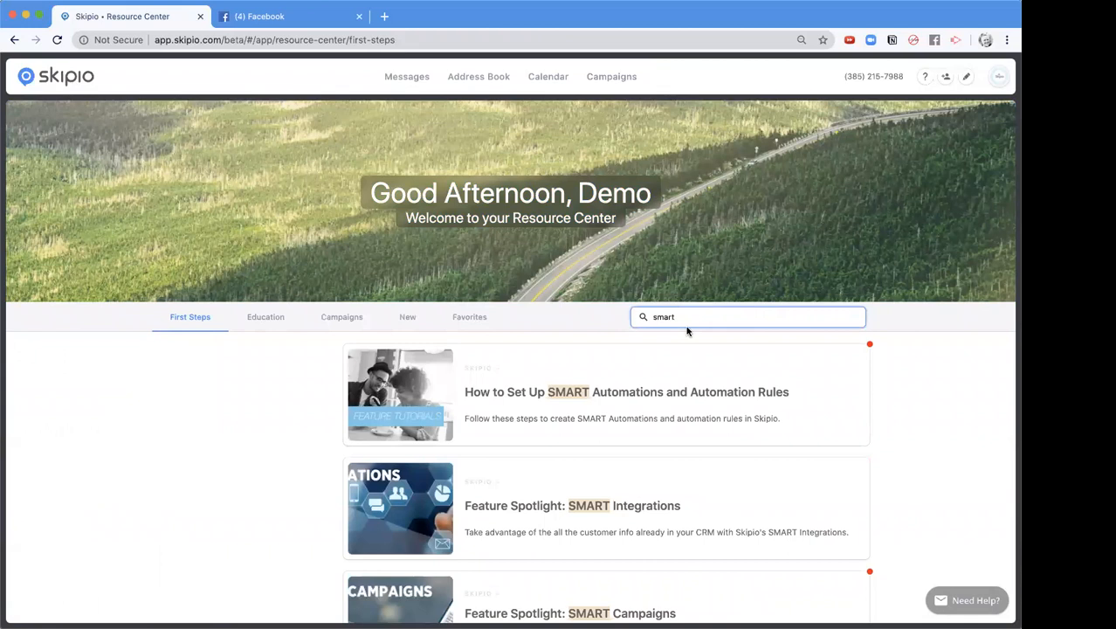
pyautogui.scroll(-3, 688, 327)
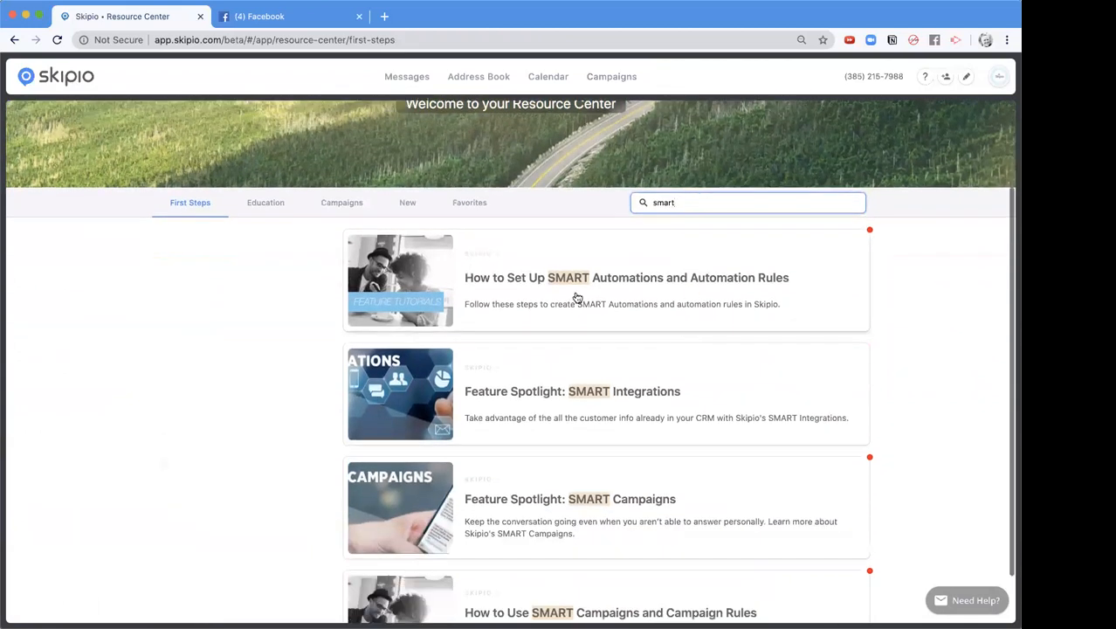
pyautogui.scroll(-2, 609, 285)
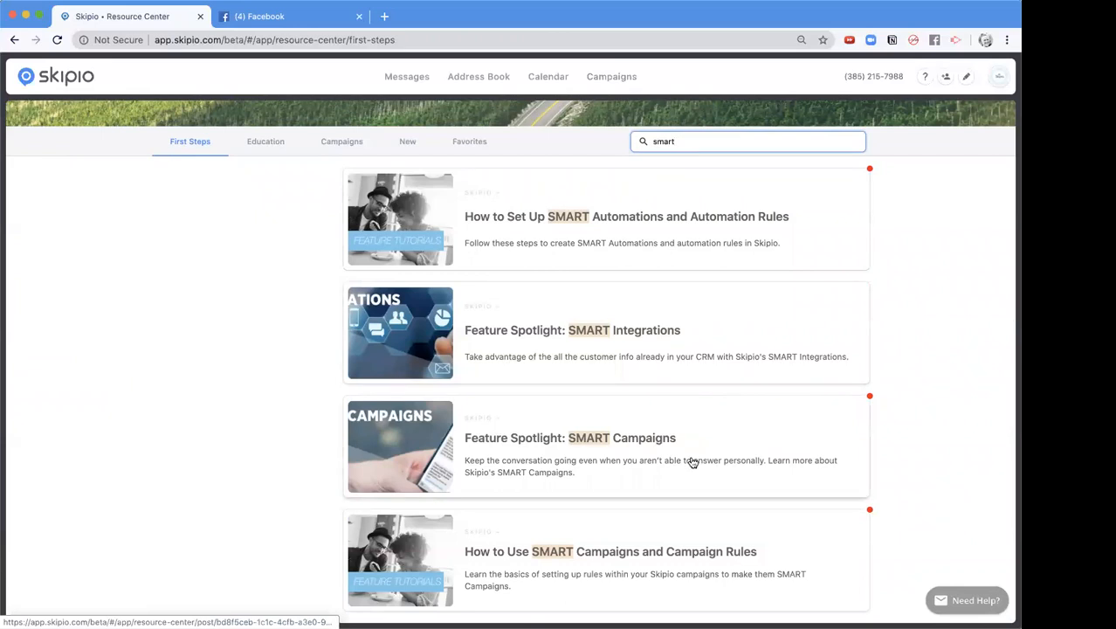
pyautogui.click(684, 581)
# - Read through the article's rule setup steps, execution options and resulting actions, and return to the Resource Center
pyautogui.scroll(-2, 684, 578)
pyautogui.scroll(-6, 683, 578)
pyautogui.scroll(-7, 683, 578)
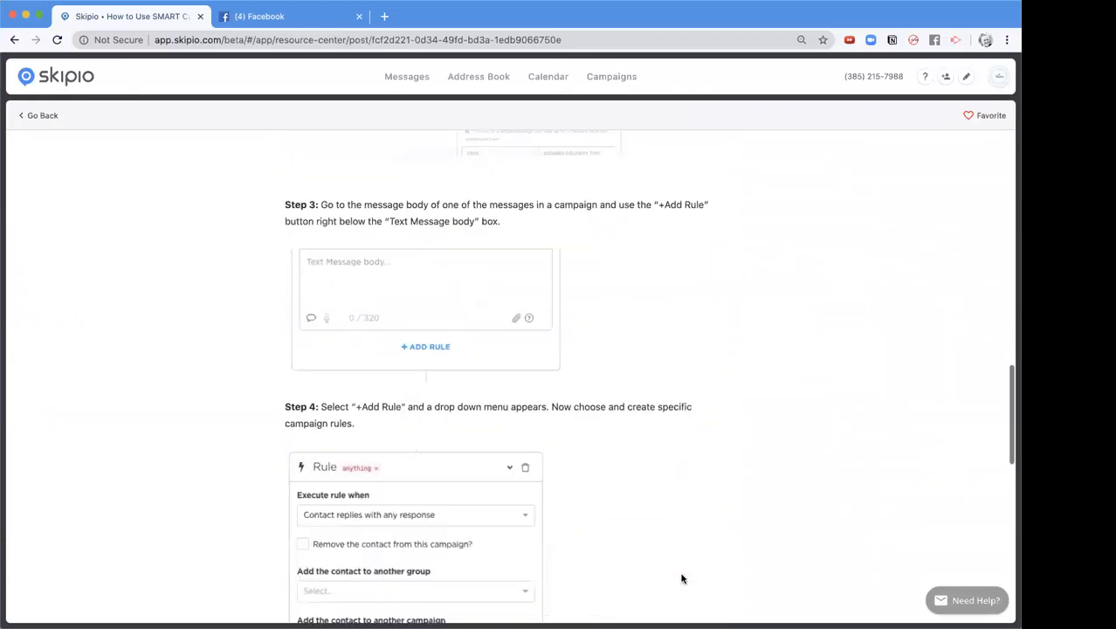
pyautogui.scroll(-4, 683, 578)
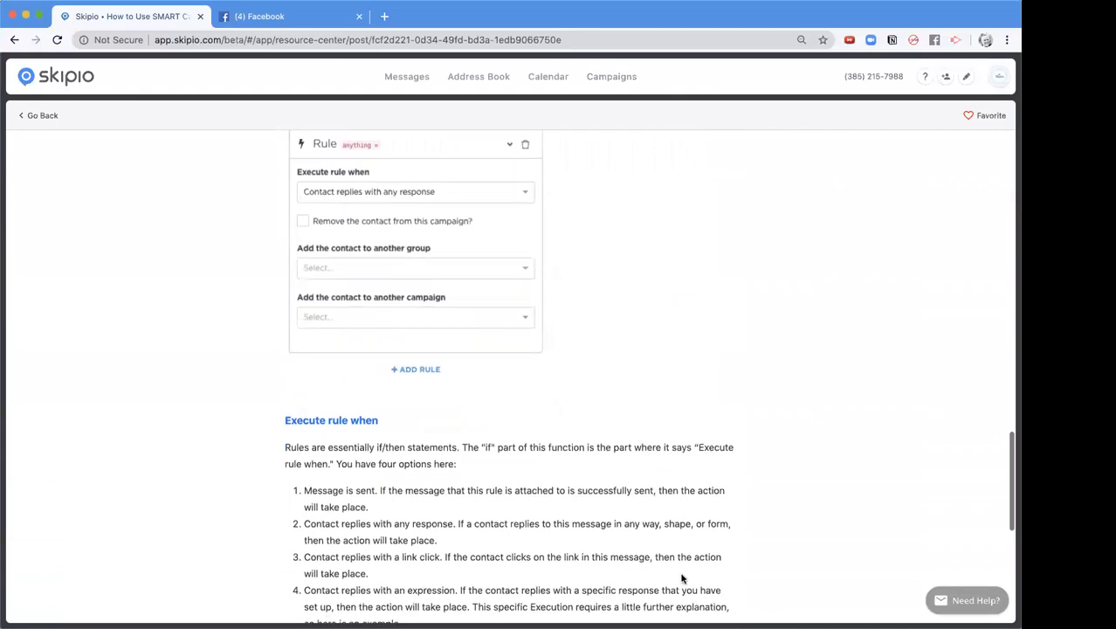
pyautogui.scroll(-5, 683, 578)
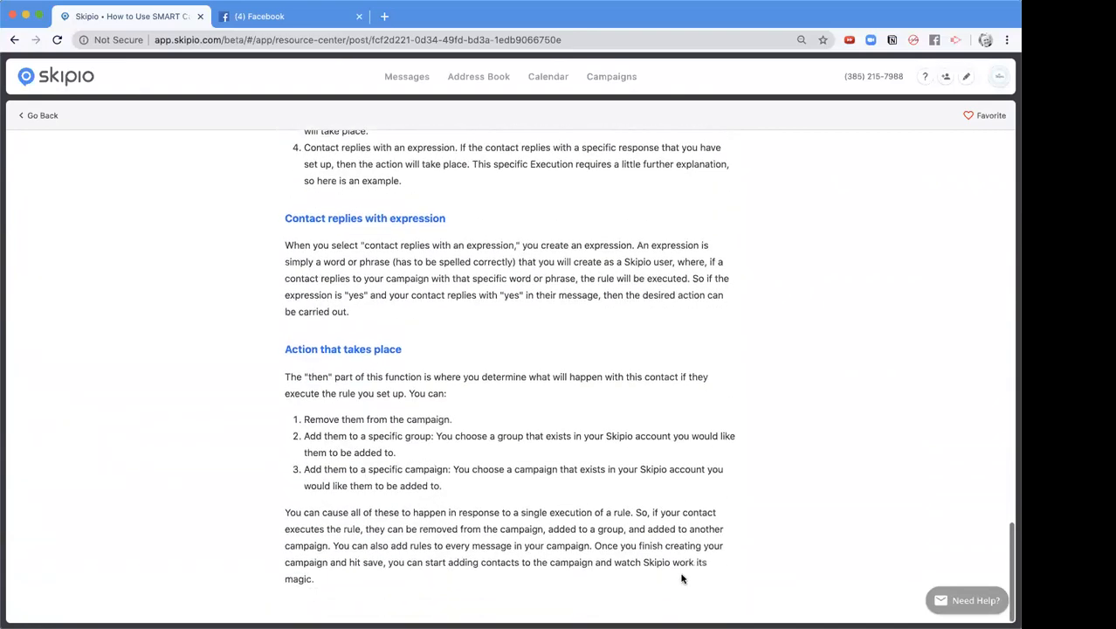
pyautogui.scroll(20, 683, 578)
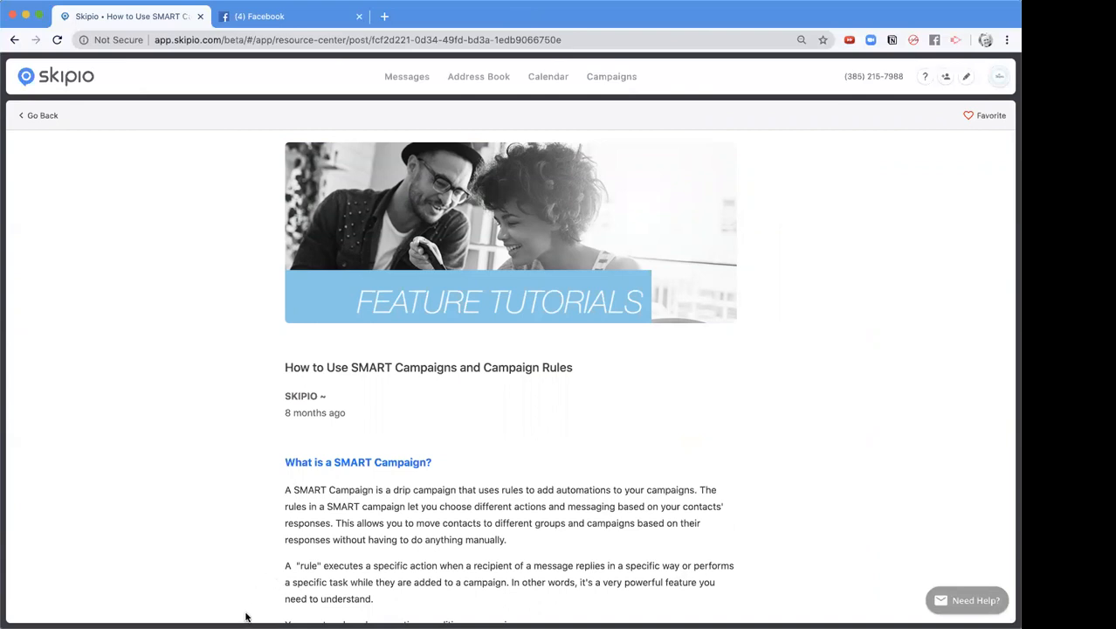
pyautogui.click(40, 115)
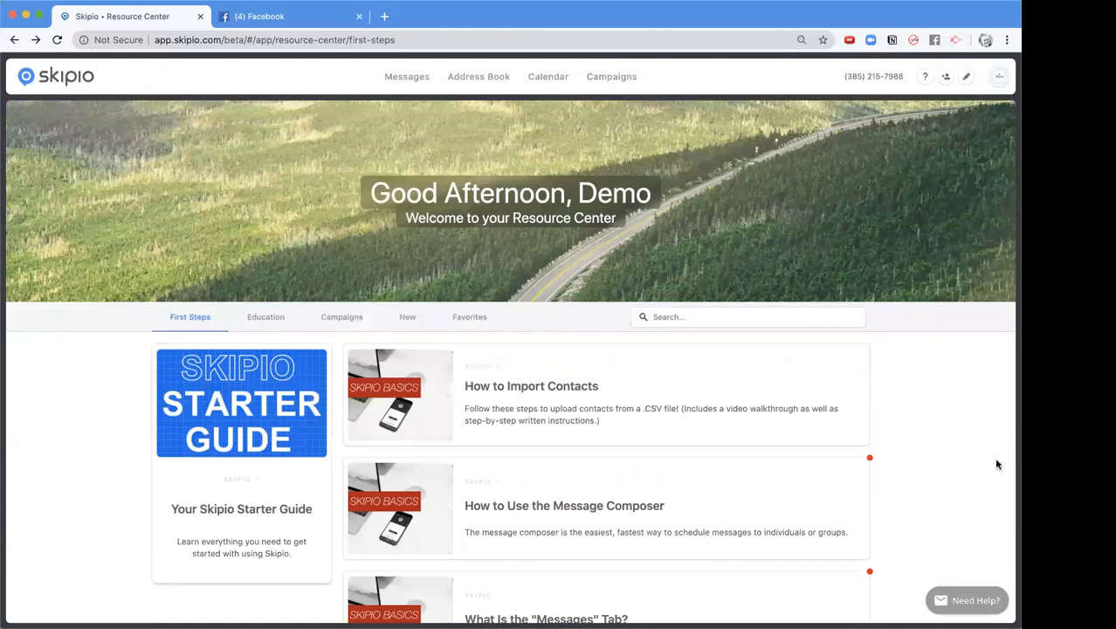
# - Search the Resource Center for "rules", and clear the search to browse the First Steps articles
pyautogui.click(672, 315)
pyautogui.write('rules')
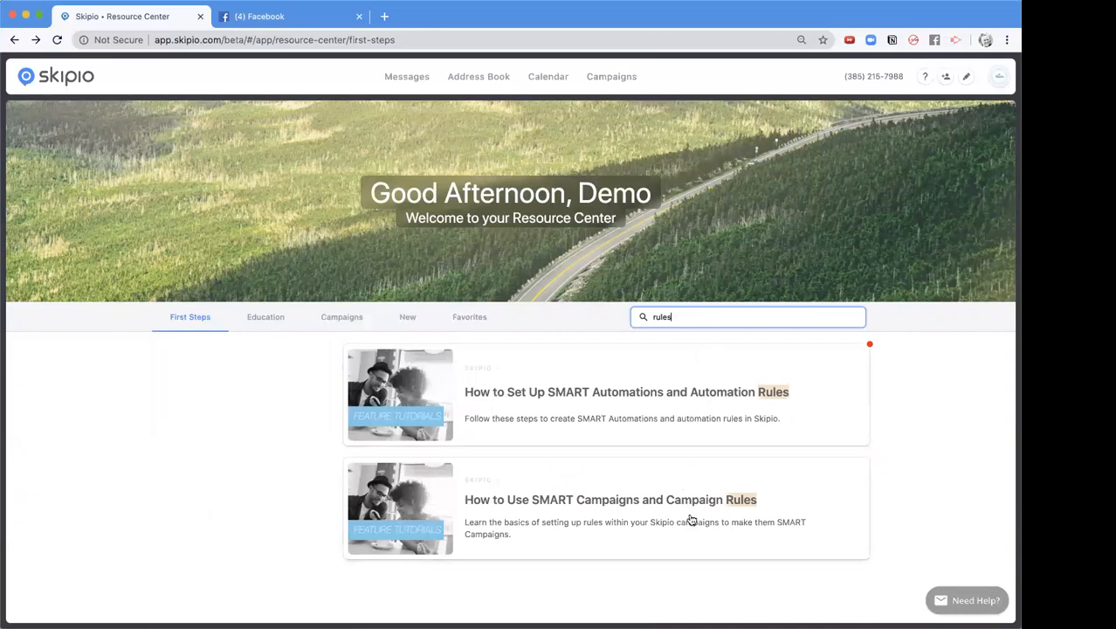
pyautogui.doubleClick(699, 316)
pyautogui.press('BackSpace')
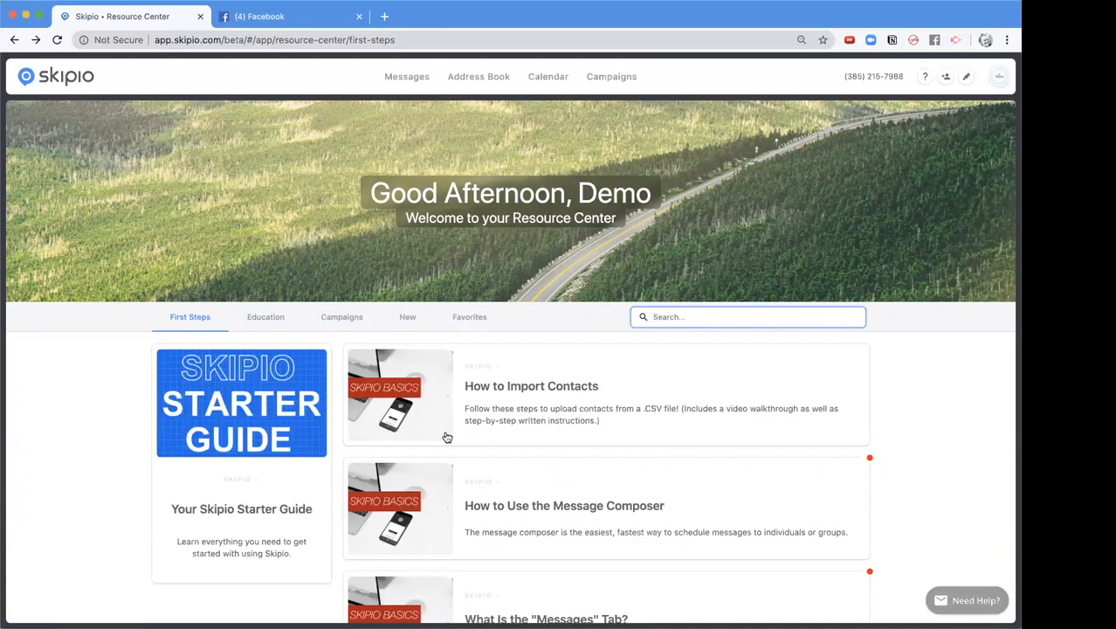
pyautogui.scroll(-5, 391, 428)
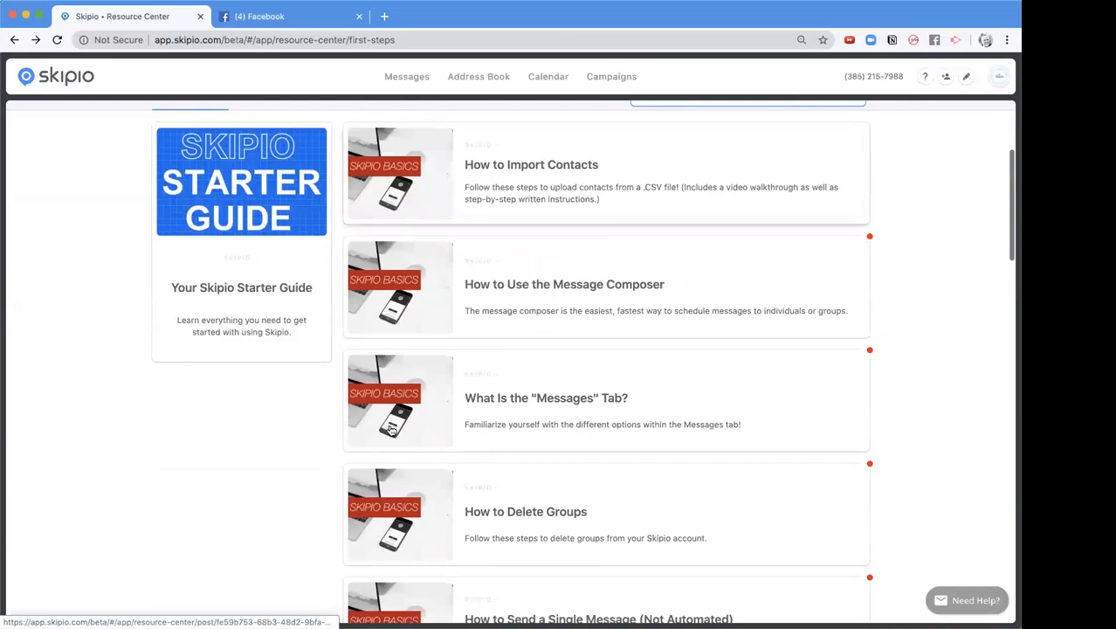